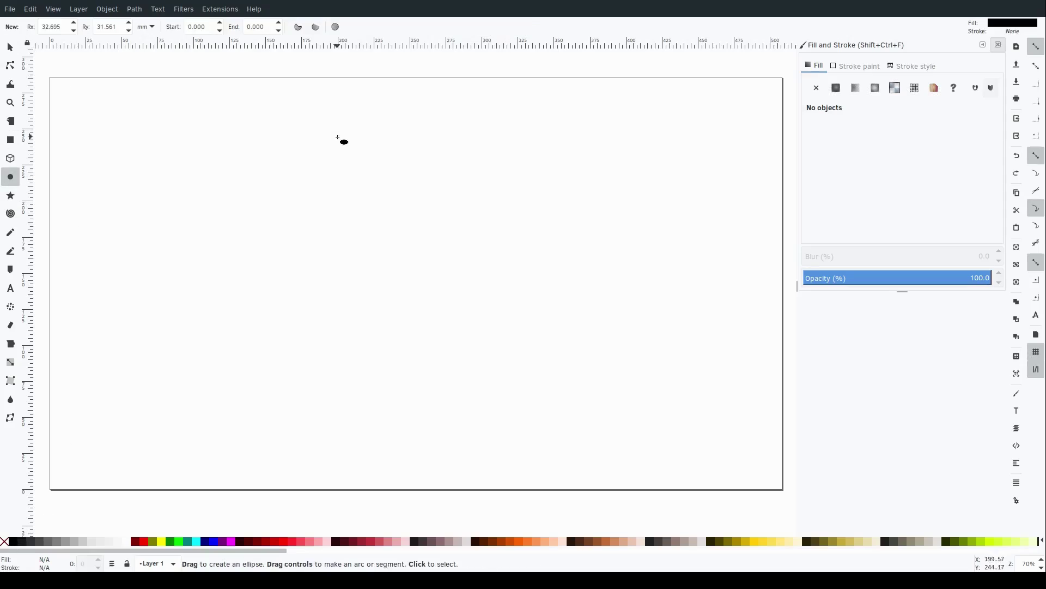
Draw the oval torso ellipse, then shorten the leg ellipse and shrink the foot about its centre.
mouse_move(312, 113)
mouse_down()
mouse_move(409, 240)
mouse_move(368, 277)
mouse_move(383, 358)
mouse_up()
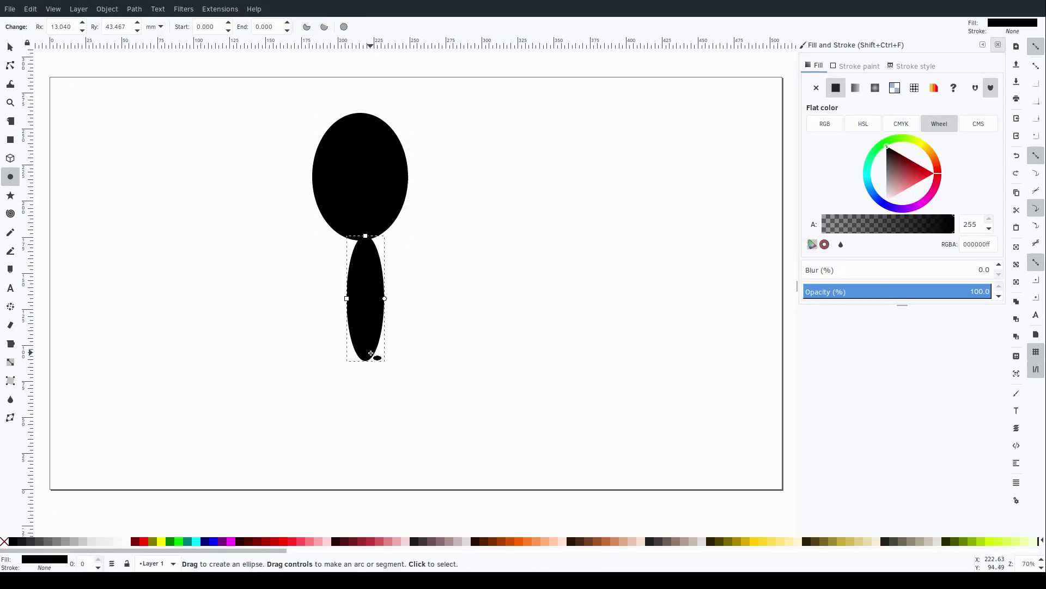
key(s)
drag(378, 427, 380, 429)
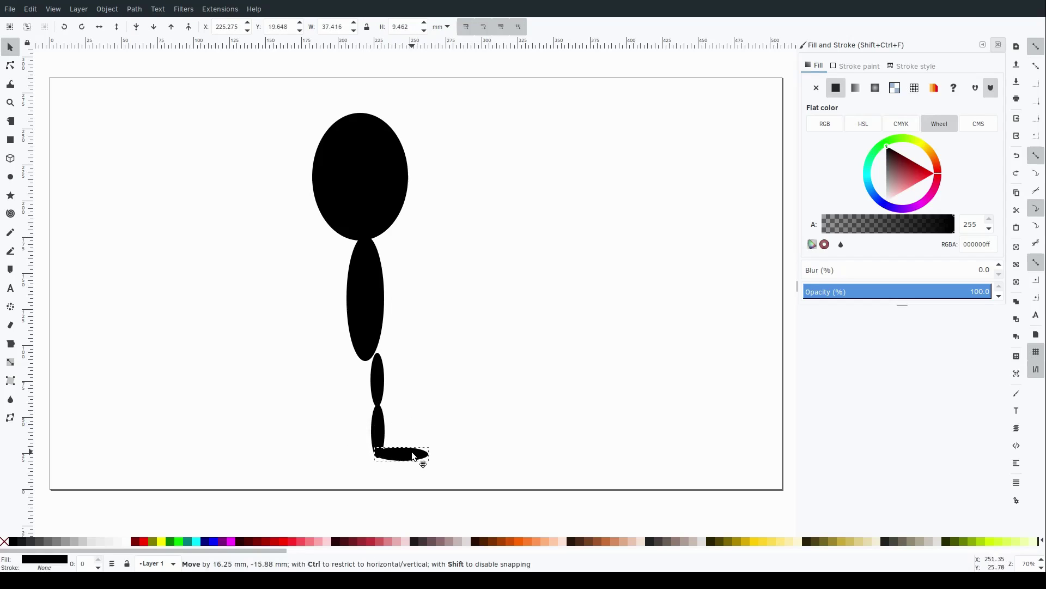
drag(434, 461, 422, 461)
key(Escape)
Box-select the figure's pieces and then pick out the upper-arm ellipse on its own.
drag(256, 77, 485, 496)
click(376, 385)
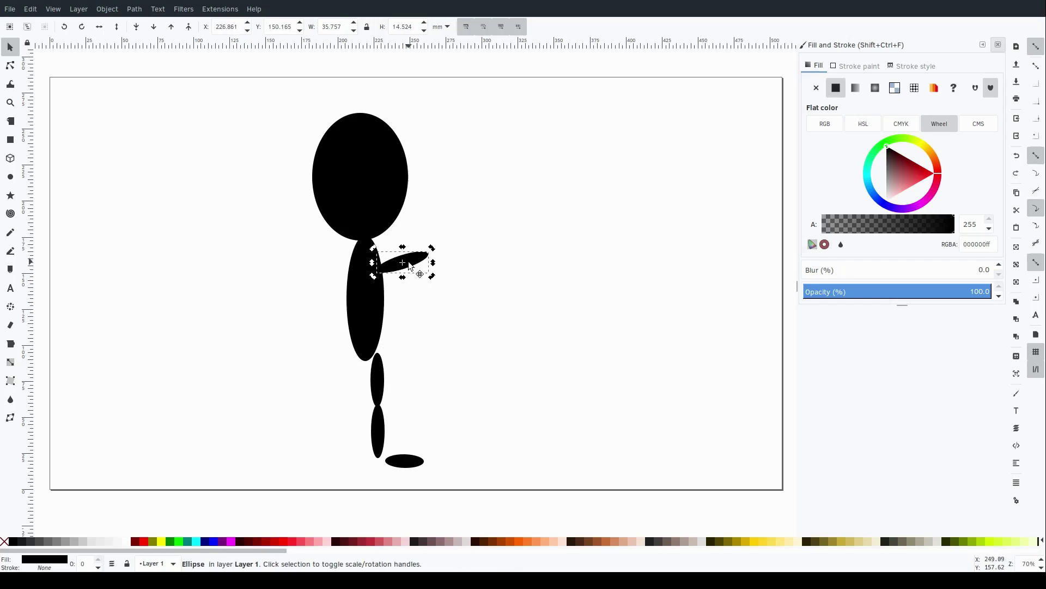
key(Escape)
drag(263, 82, 512, 498)
click(450, 250)
Select all eight ellipses as paths and flatten the top of the head by editing its nodes.
drag(492, 232, 491, 224)
click(264, 151)
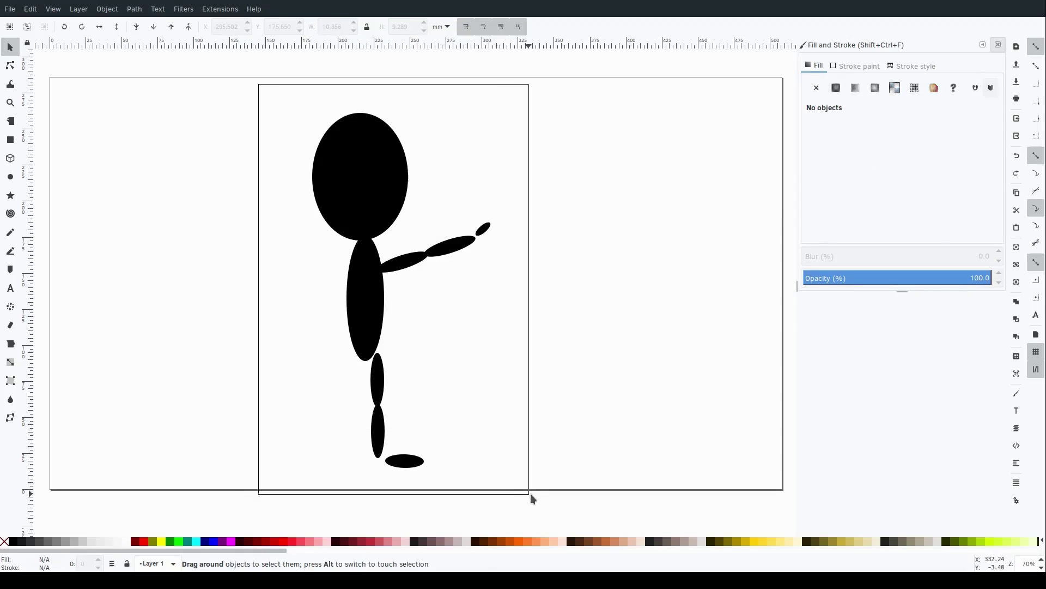
drag(531, 494, 531, 495)
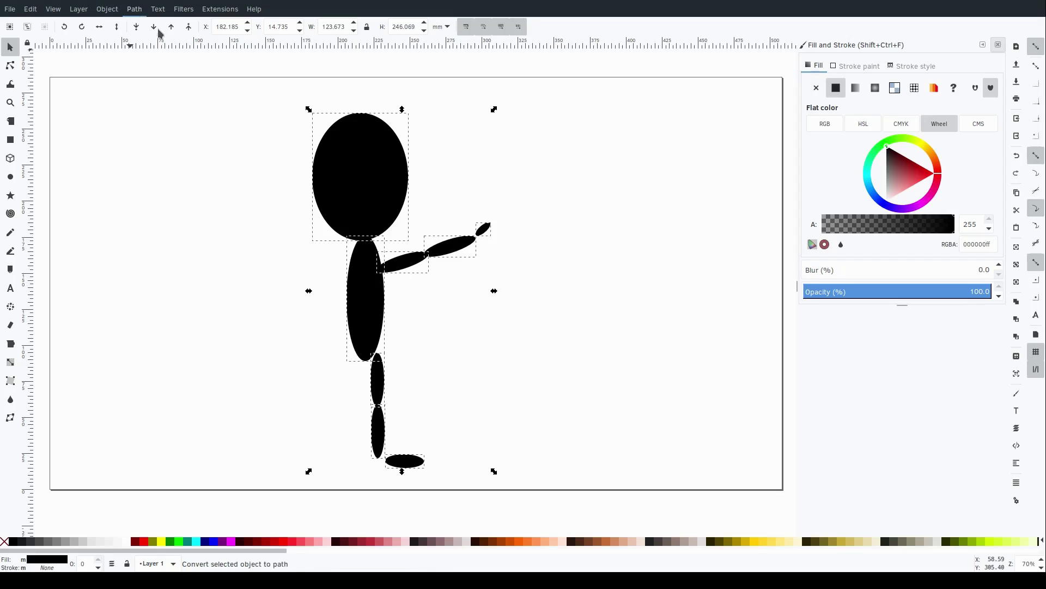
key(n)
drag(361, 113, 366, 136)
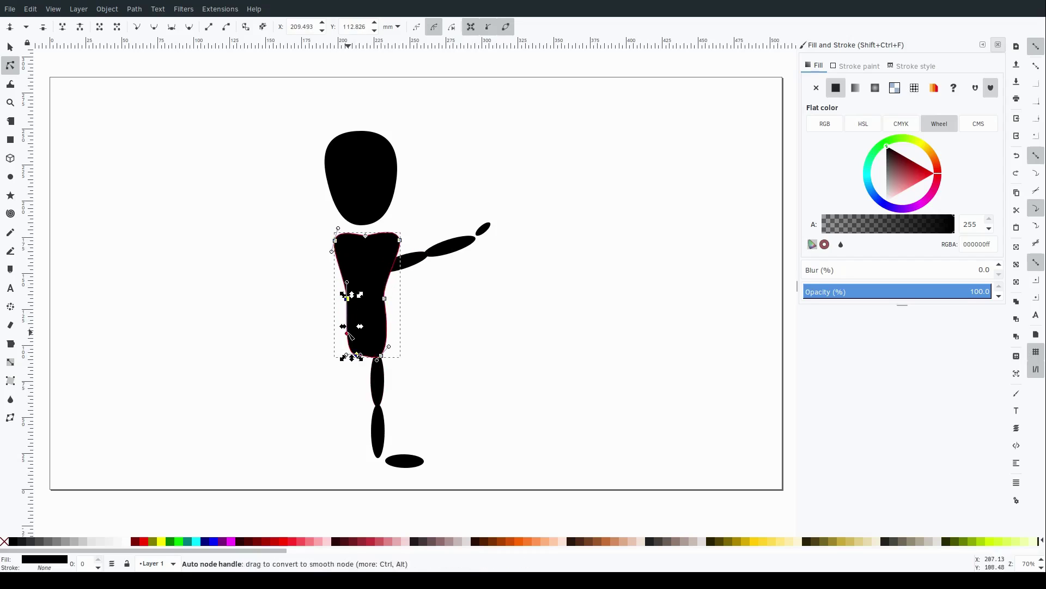
Reshape the forearm by dragging its nodes toward the tip.
key(s)
key(ctrl+z)
key(ctrl+z)
drag(525, 261, 462, 219)
key(n)
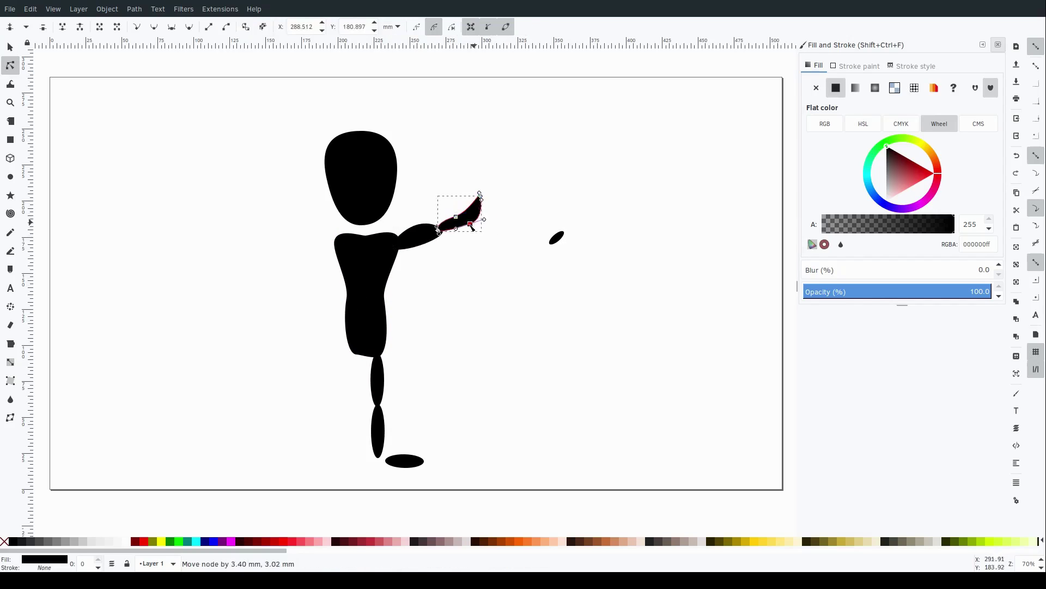
scroll(455, 224, up, 2)
click(489, 237)
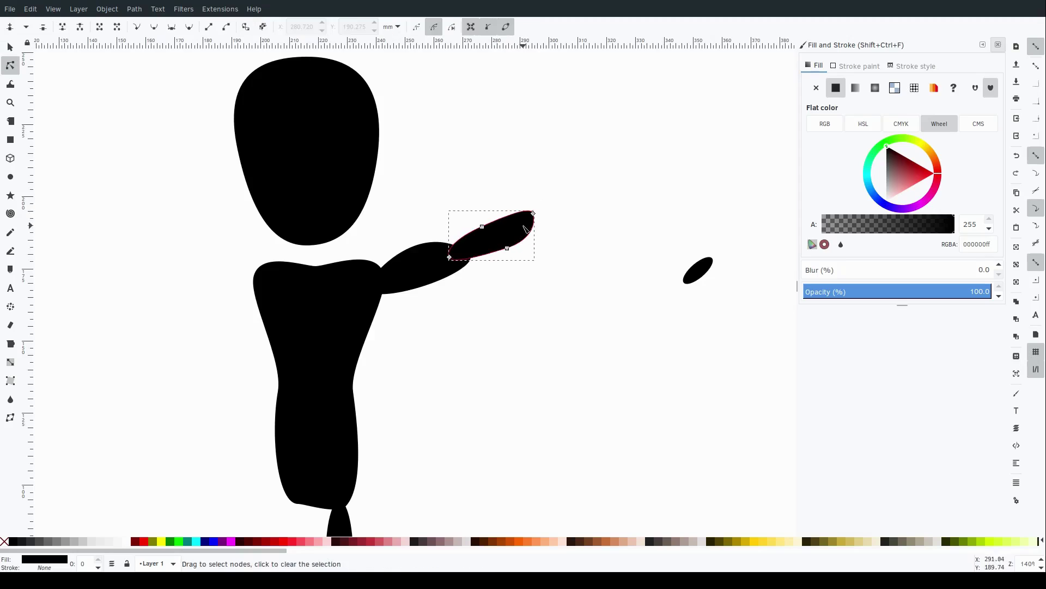
Slide the forearm along the arm and seat the hand on its tip.
key(s)
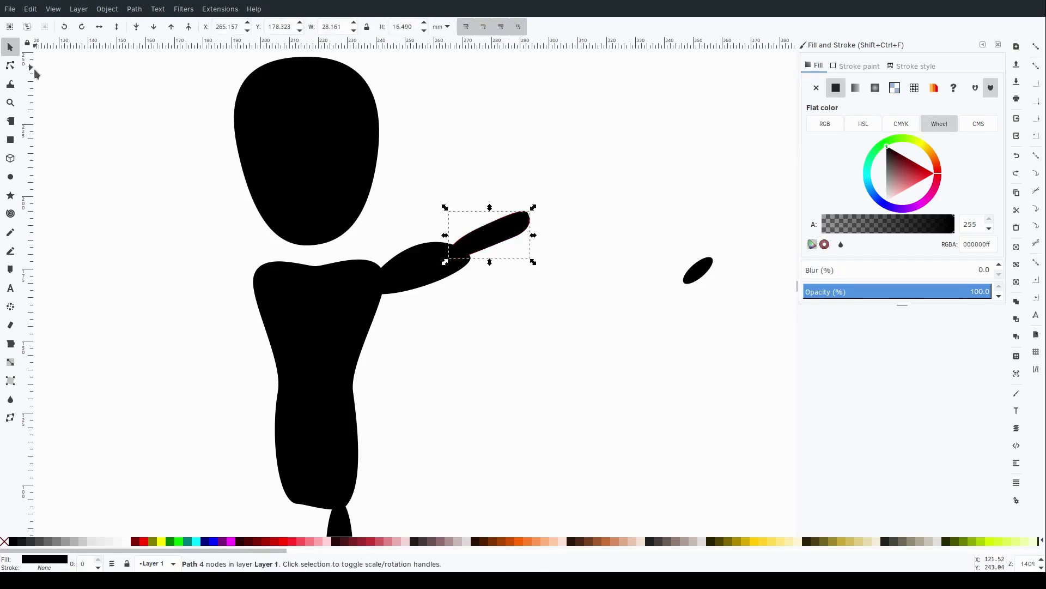
key(minus)
key(minus)
drag(464, 261, 482, 256)
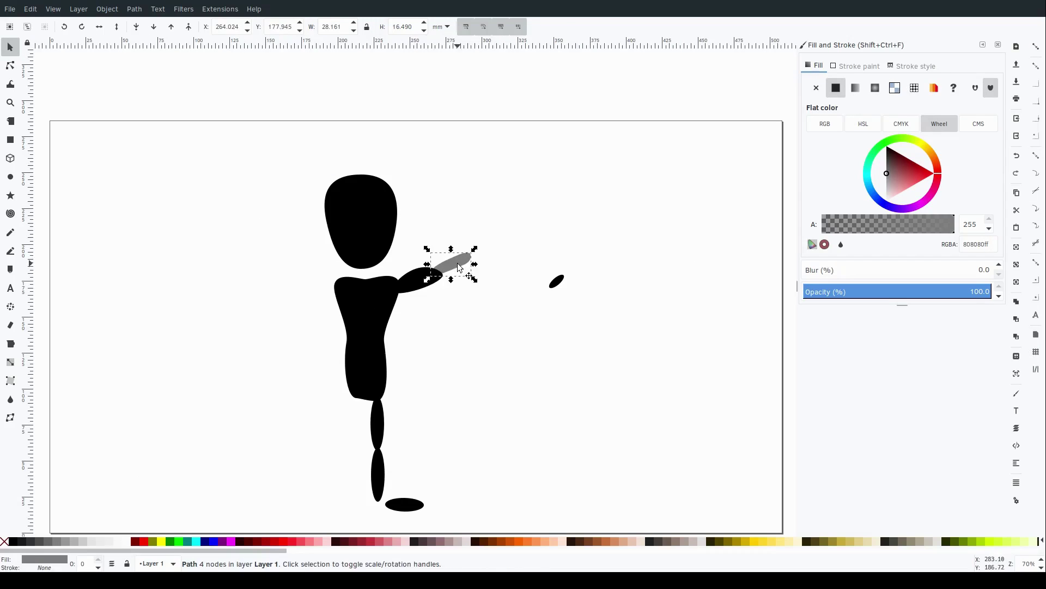
drag(556, 281, 476, 248)
key(plus)
key(plus)
drag(538, 200, 534, 201)
key(ctrl+z)
key(Tab)
key(Tab)
scroll(547, 259, up, 5)
key(Escape)
Add grey fingers beside the hand, shrinking them and moving a finger's rotation centre to its base.
drag(518, 339, 586, 282)
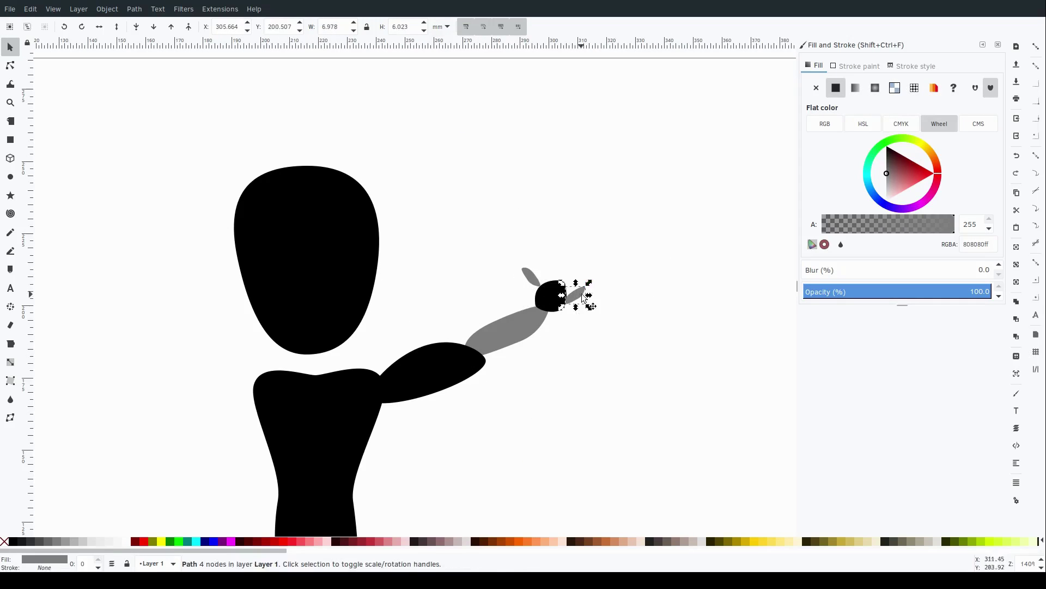
scroll(578, 295, up, 3)
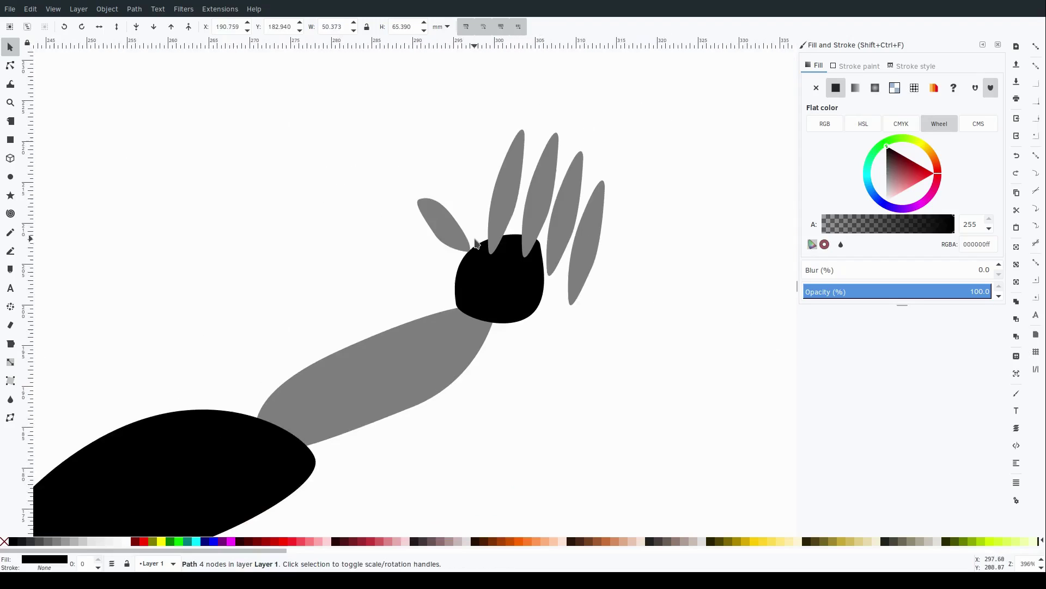
click(557, 210)
drag(579, 154, 598, 184)
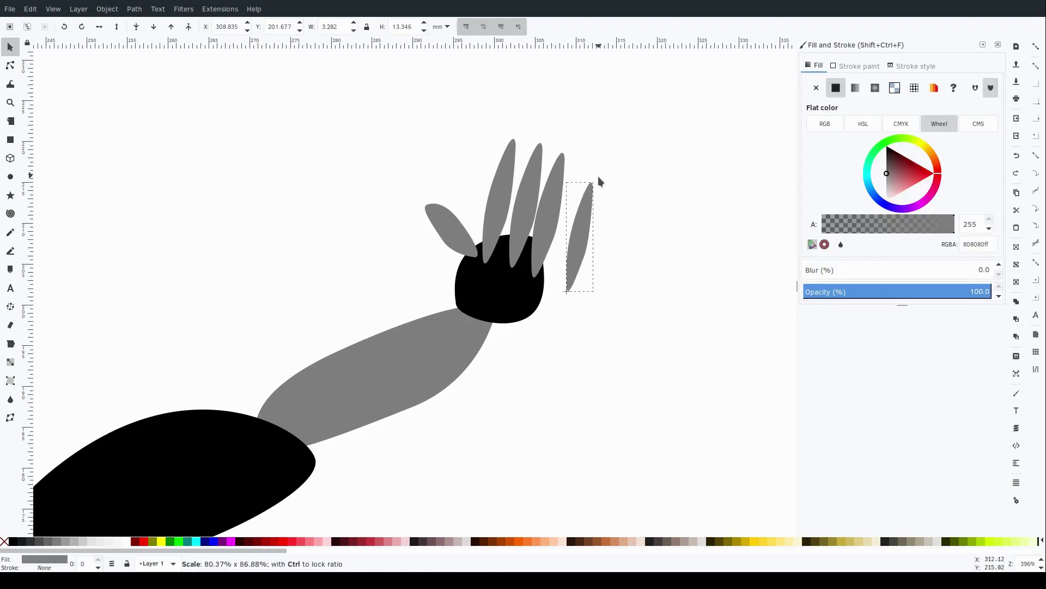
click(588, 235)
click(552, 319)
scroll(552, 320, down, 6)
scroll(534, 163, up, 2)
click(564, 239)
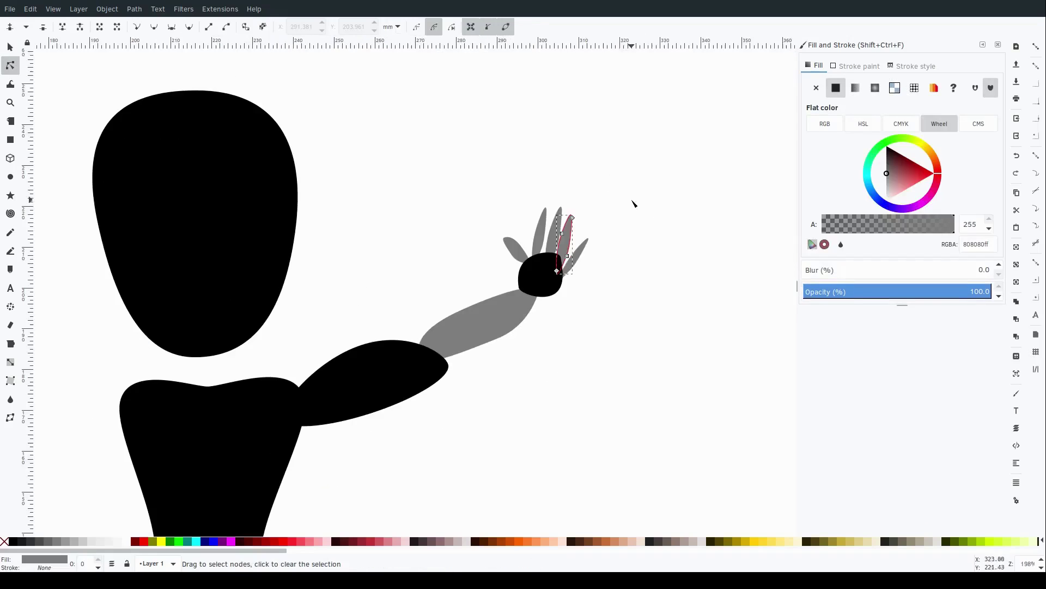
drag(564, 244, 560, 272)
scroll(703, 188, down, 1)
click(486, 238)
Duplicate the eight arm and hand pieces and flip the copy horizontally into a left arm.
drag(638, 188, 339, 281)
key(ctrl+d)
key(h)
scroll(339, 281, down, 1)
click(281, 332)
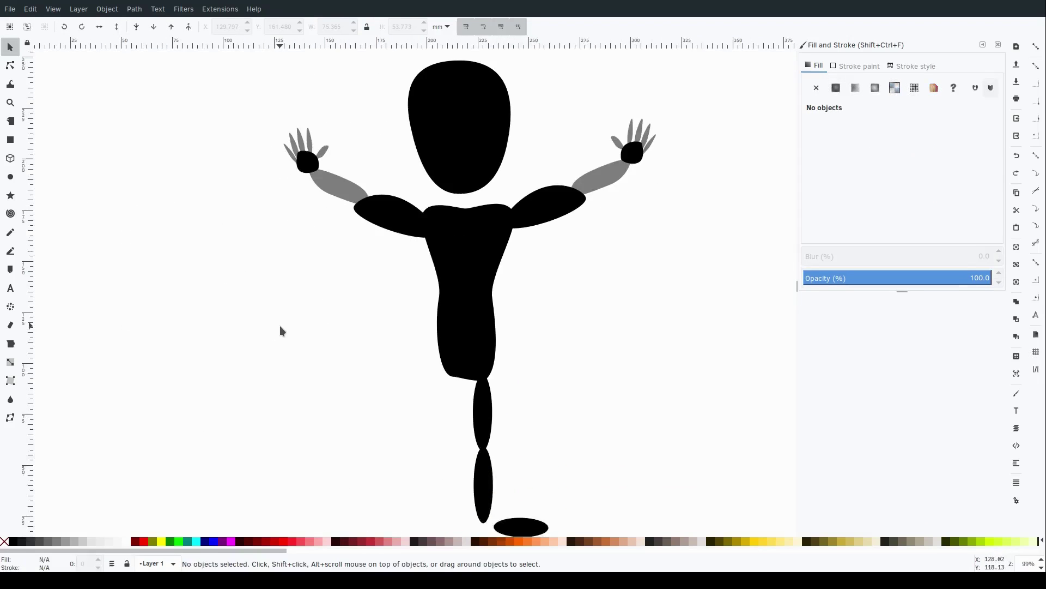
scroll(483, 364, down, 2)
scroll(481, 515, up, 2)
key(n)
click(550, 442)
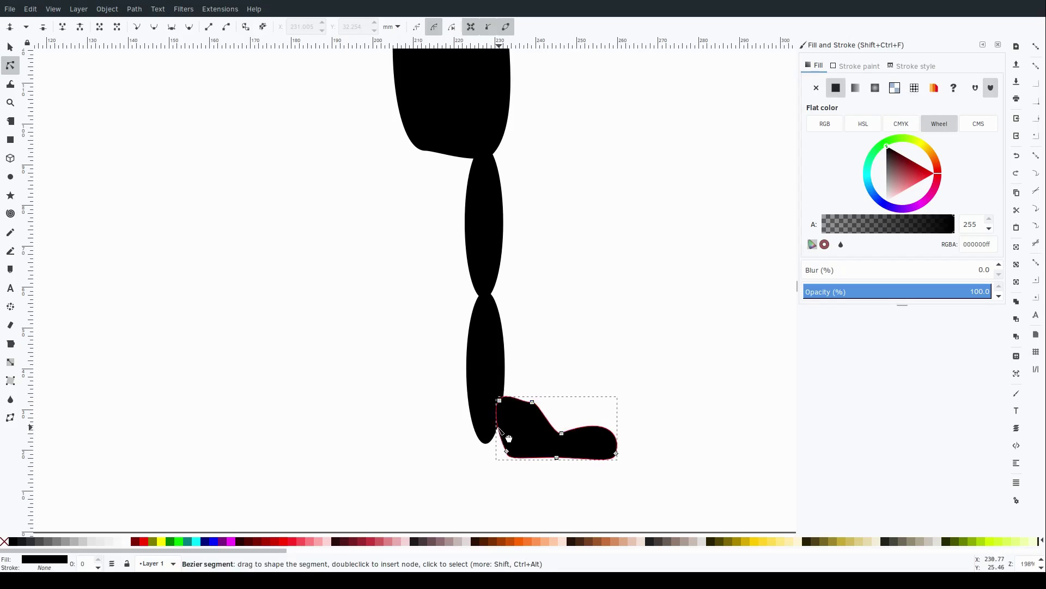
Shift the foot up and right and adjust its outline nodes into a shoe shape.
key(s)
drag(509, 437, 514, 460)
key(n)
click(523, 421)
click(630, 406)
Colour the lower leg grey and widen the upper leg slightly.
key(s)
click(537, 421)
click(485, 373)
click(482, 224)
drag(461, 222, 457, 229)
key(n)
click(493, 400)
click(508, 371)
Duplicate the leg pieces, mirror the copy horizontally and move it left as a second leg.
key(minus)
key(minus)
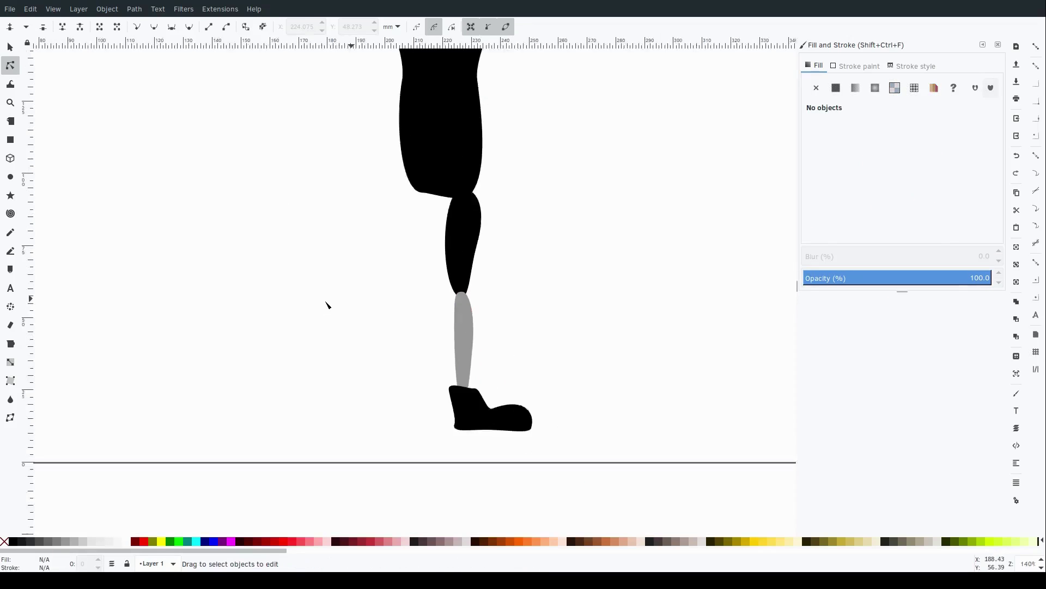
scroll(327, 303, up, 2)
click(444, 362)
key(Escape)
scroll(468, 409, up, 2)
click(451, 397)
key(Escape)
scroll(367, 361, up, 1)
key(s)
drag(370, 275, 509, 464)
key(ctrl+d)
key(h)
drag(486, 309, 415, 309)
key(Escape)
Place a grey neck shape below the head and reshape it by moving a node.
scroll(283, 436, up, 3)
drag(420, 210, 427, 240)
key(n)
drag(438, 221, 350, 216)
key(s)
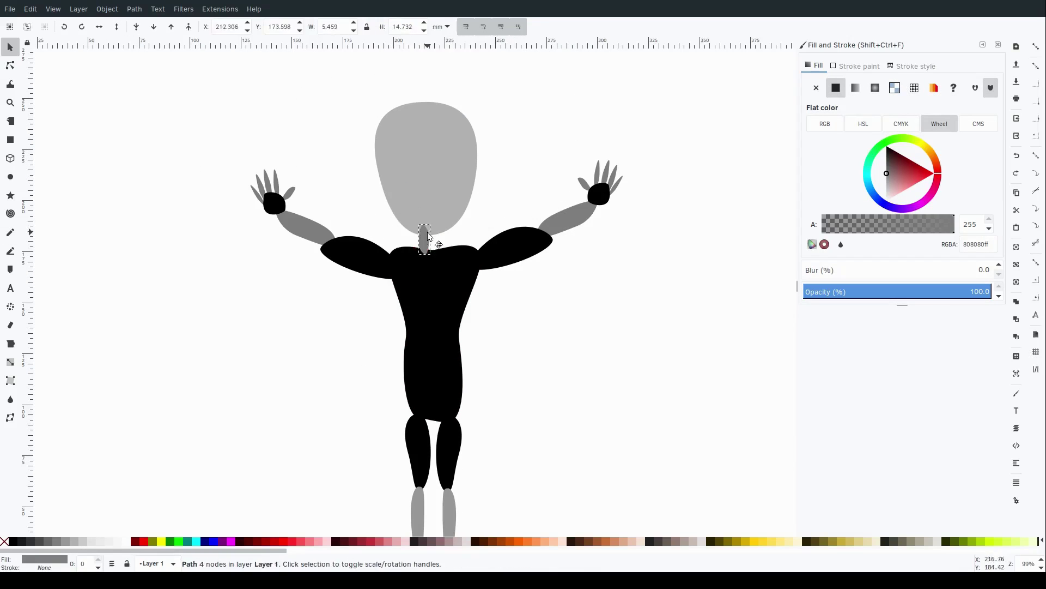
scroll(414, 221, up, 3)
Lighten the head to light grey and refine the neck's nodes.
key(s)
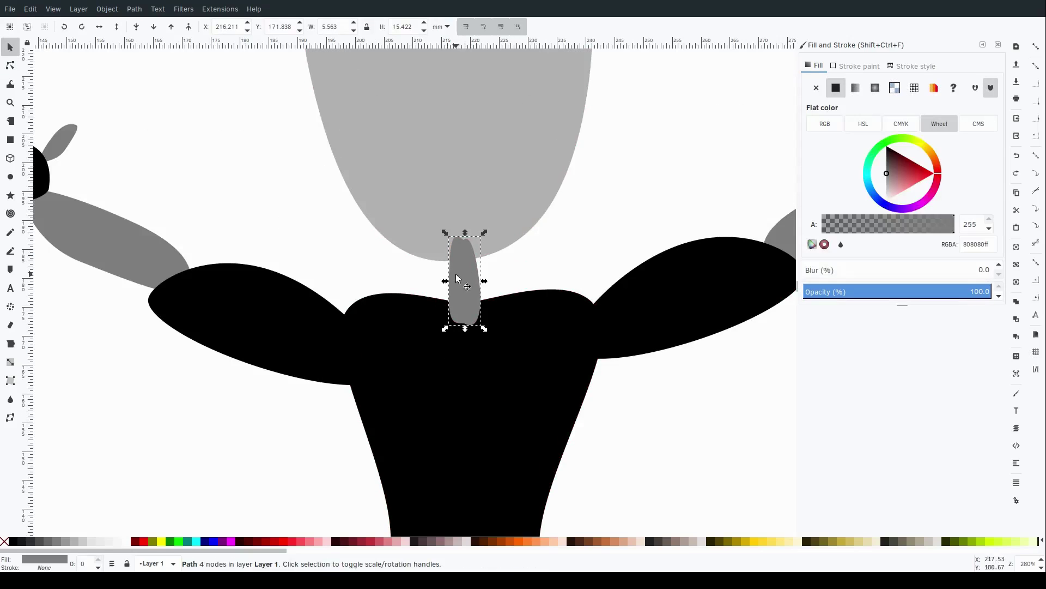
click(381, 190)
click(257, 88)
scroll(311, 271, down, 3)
click(432, 234)
key(n)
scroll(443, 271, up, 2)
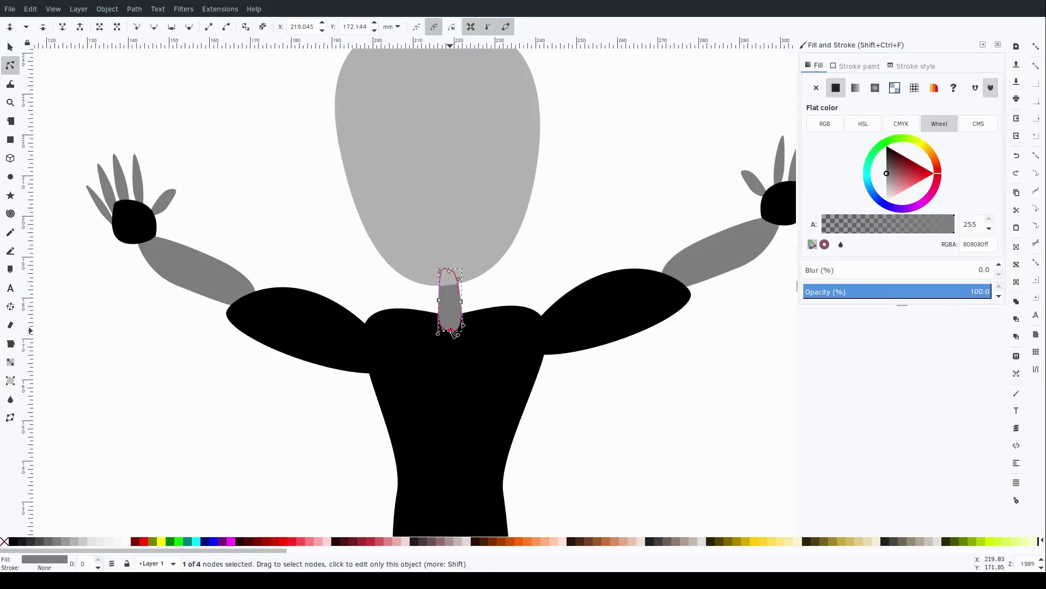
click(175, 434)
scroll(293, 386, down, 3)
Stretch the white eye circle into a taller ellipse.
scroll(317, 361, up, 4)
key(e)
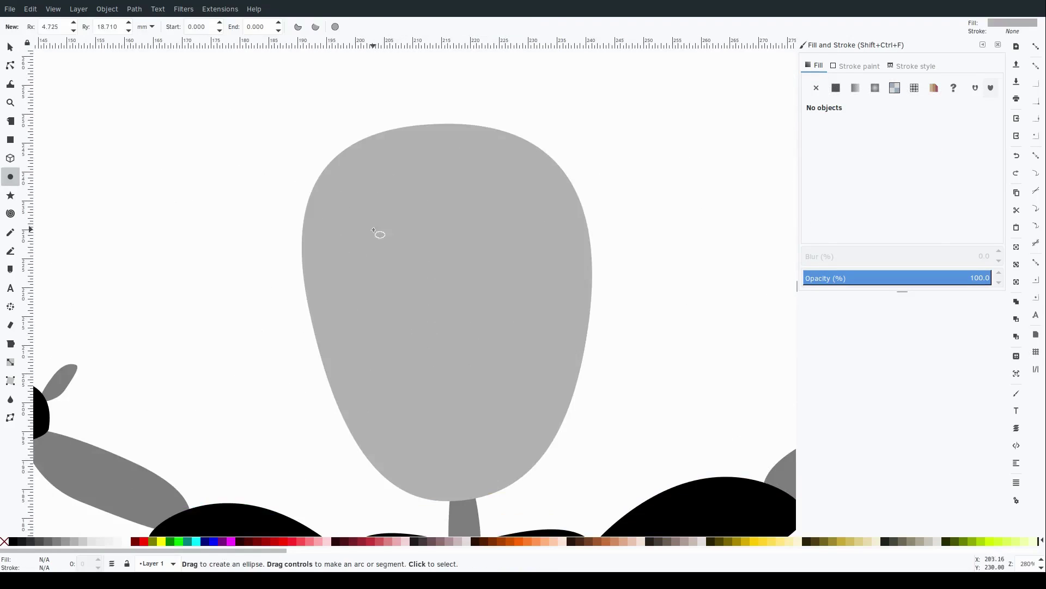
drag(353, 228, 414, 287)
scroll(327, 262, down, 5)
key(Escape)
key(s)
scroll(260, 285, down, 2)
click(390, 224)
drag(367, 245, 353, 275)
scroll(435, 288, down, 3)
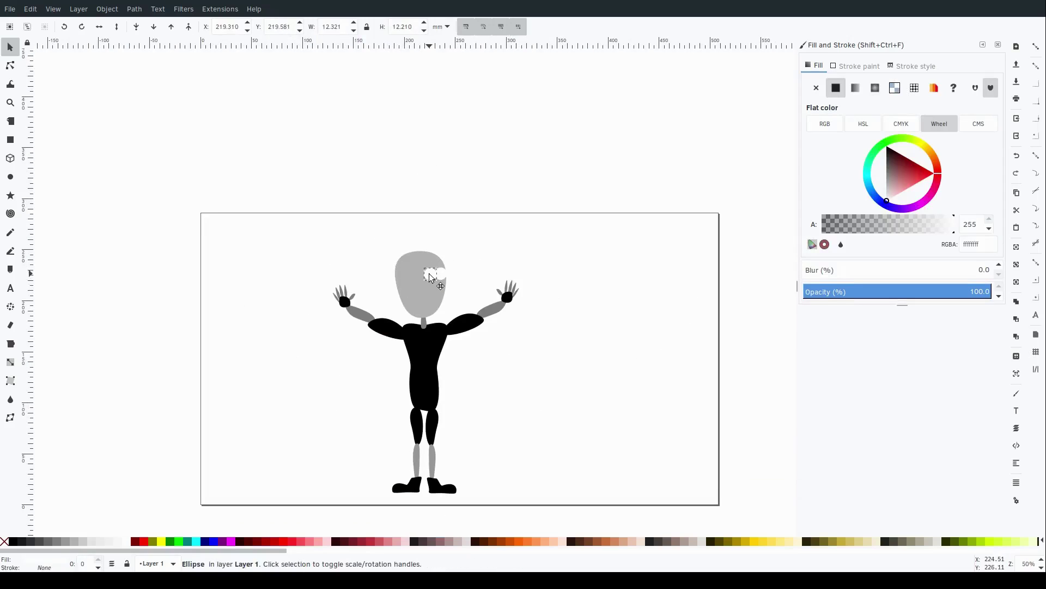
Duplicate an eye circle and fill it black to make the mouth.
shift+click(442, 273)
click(459, 257)
key(plus)
key(plus)
key(plus)
key(ctrl+v)
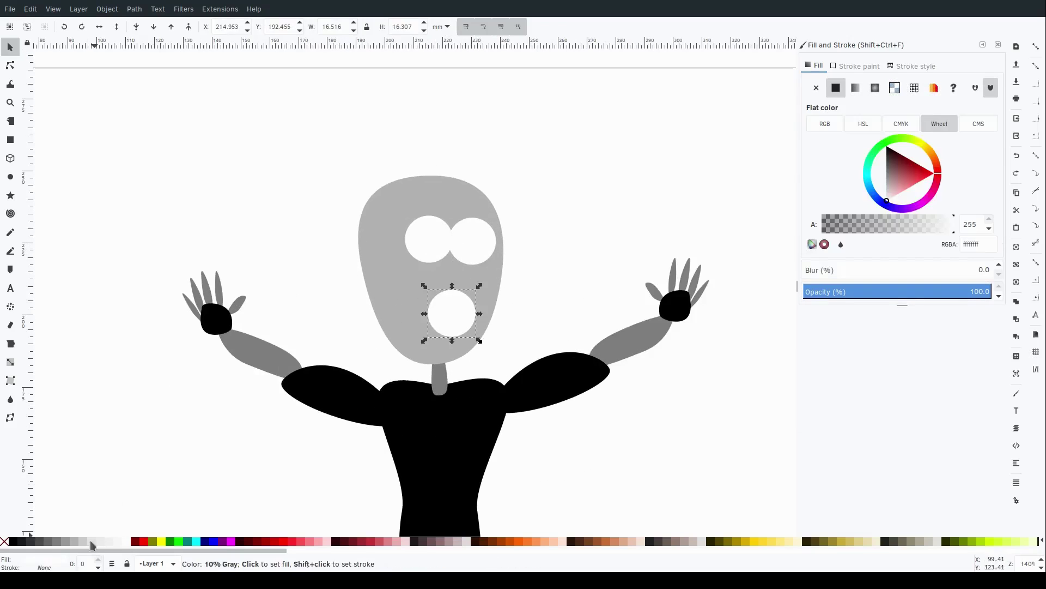
click(12, 541)
scroll(563, 304, down, 2)
key(Escape)
scroll(534, 304, up, 4)
Add small black circle copies as pupils on both eyes.
drag(473, 303, 461, 229)
key(ctrl+d)
drag(486, 196, 495, 216)
key(ctrl+d)
key(Escape)
scroll(436, 273, down, 2)
Select the mouth and edit its nodes to shape the grin.
click(471, 300)
key(n)
click(10, 46)
click(520, 220)
click(455, 299)
Copy the mouth to the forehead, squash it into an eyebrow, and add a rotated copy for the right eye.
key(ctrl+d)
drag(456, 299, 402, 196)
drag(409, 217, 429, 209)
key(ctrl+d)
click(551, 215)
click(436, 205)
click(436, 205)
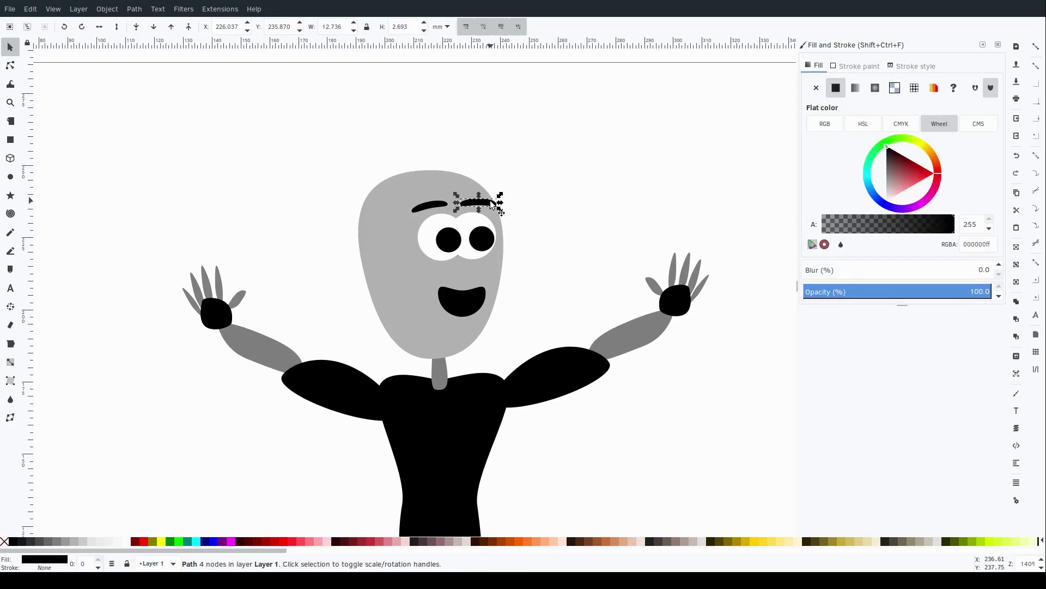
click(528, 206)
scroll(531, 191, down, 5)
scroll(537, 164, up, 5)
Reshape a small black shape's nodes into a nose and fill it grey.
click(439, 181)
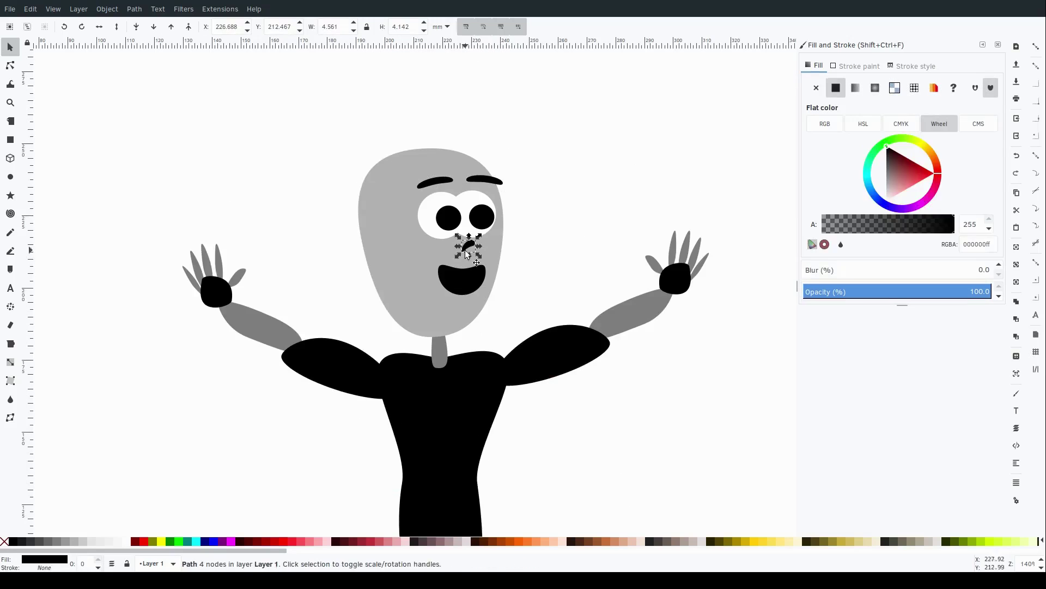
double_click(461, 254)
key(plus)
key(plus)
key(plus)
drag(463, 249, 463, 251)
click(861, 224)
key(s)
key(minus)
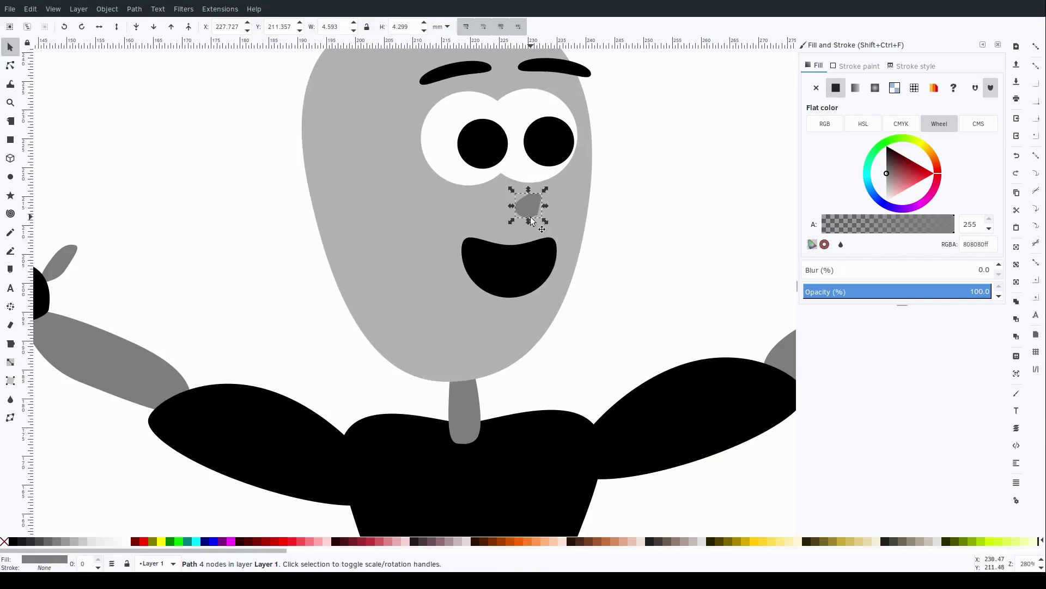
key(Escape)
scroll(564, 201, up, 2)
key(minus)
key(minus)
click(470, 271)
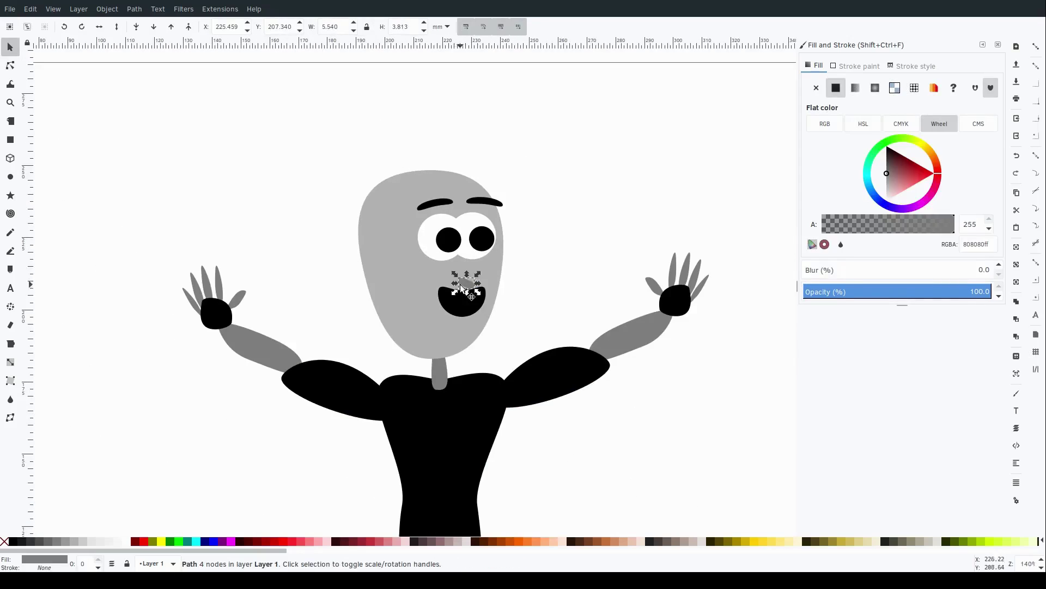
key(Escape)
Draw a closed spiky hair outline above the head and edit its nodes.
click(10, 251)
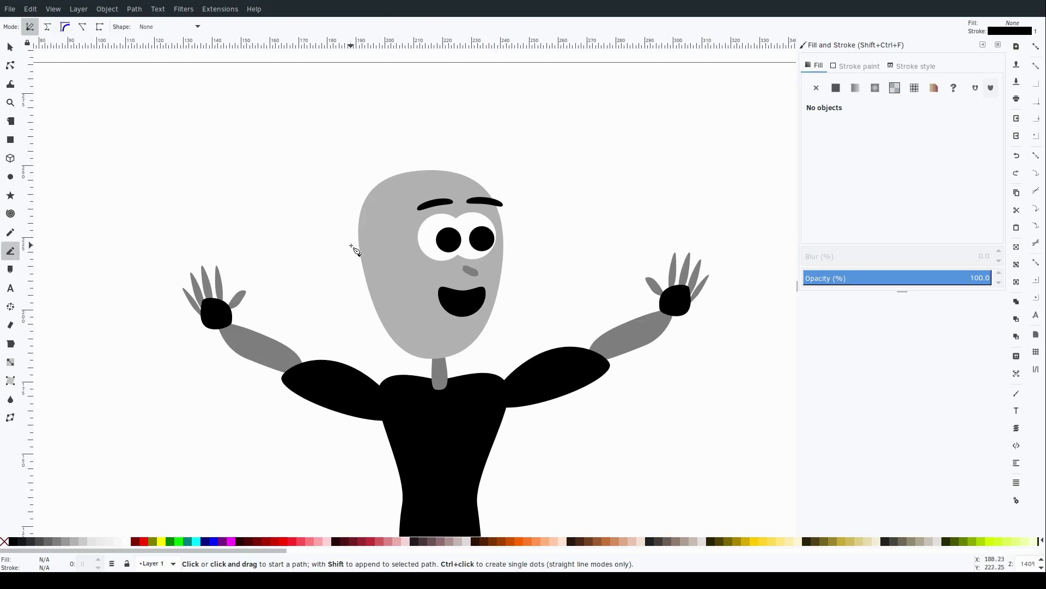
click(355, 190)
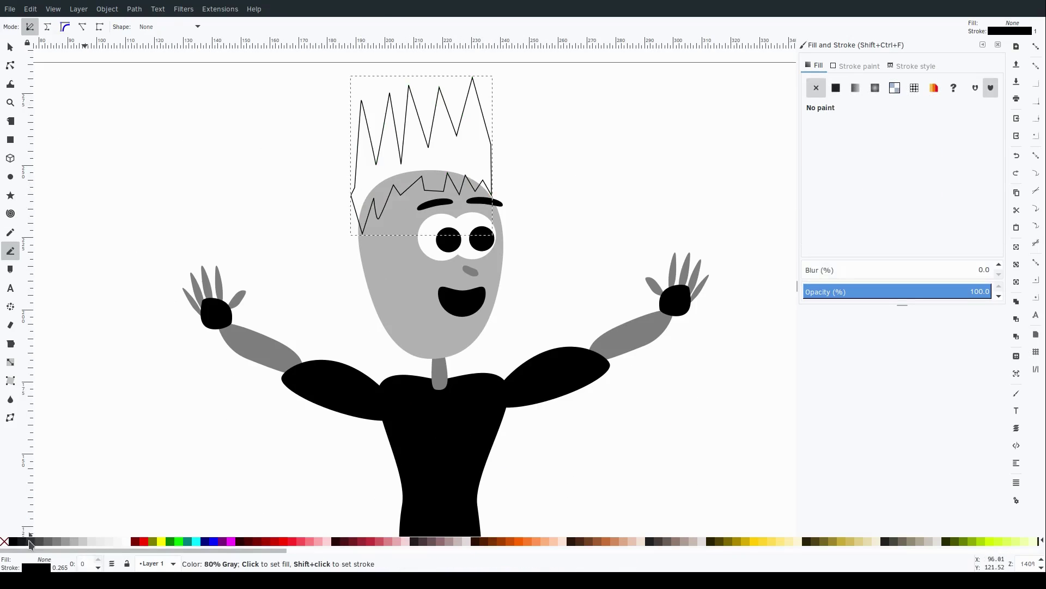
key(n)
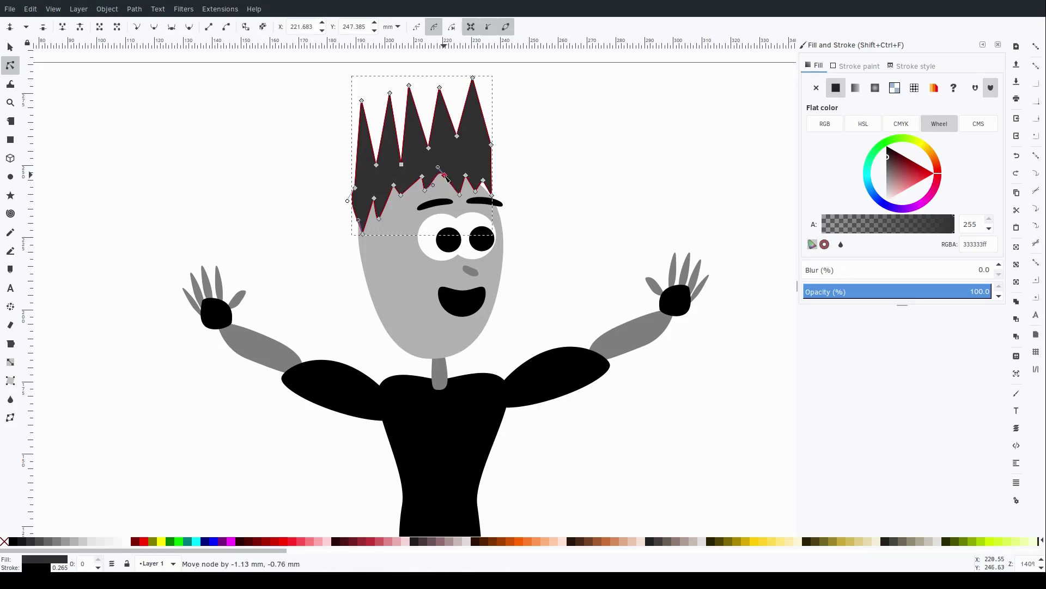
scroll(468, 194, up, 3)
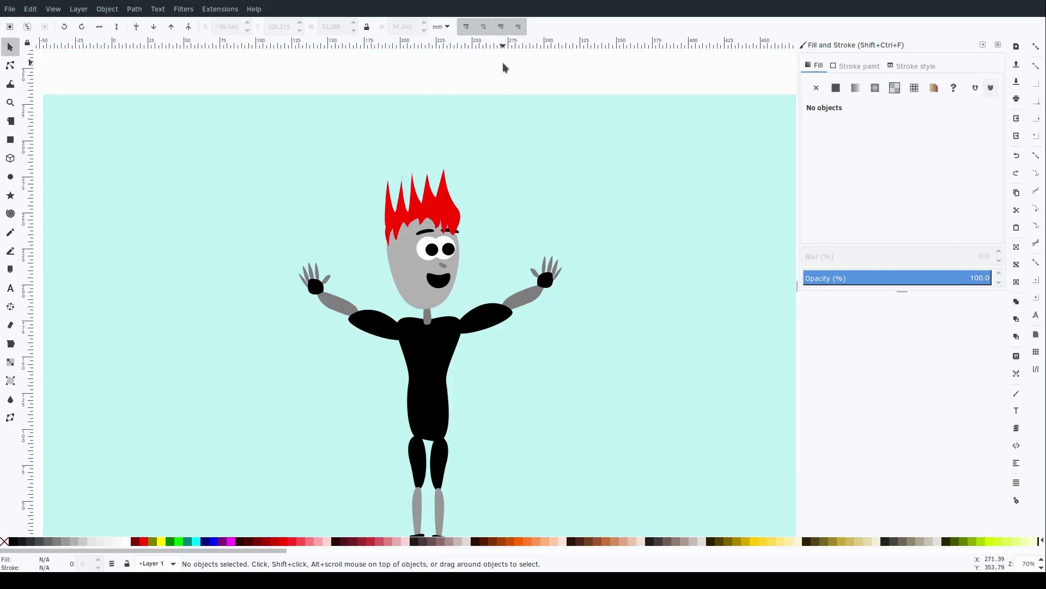
Squash a waist belt rectangle to half height and divide the torso along it with Path > Division.
drag(500, 70, 397, 162)
scroll(397, 161, down, 3)
scroll(438, 223, up, 3)
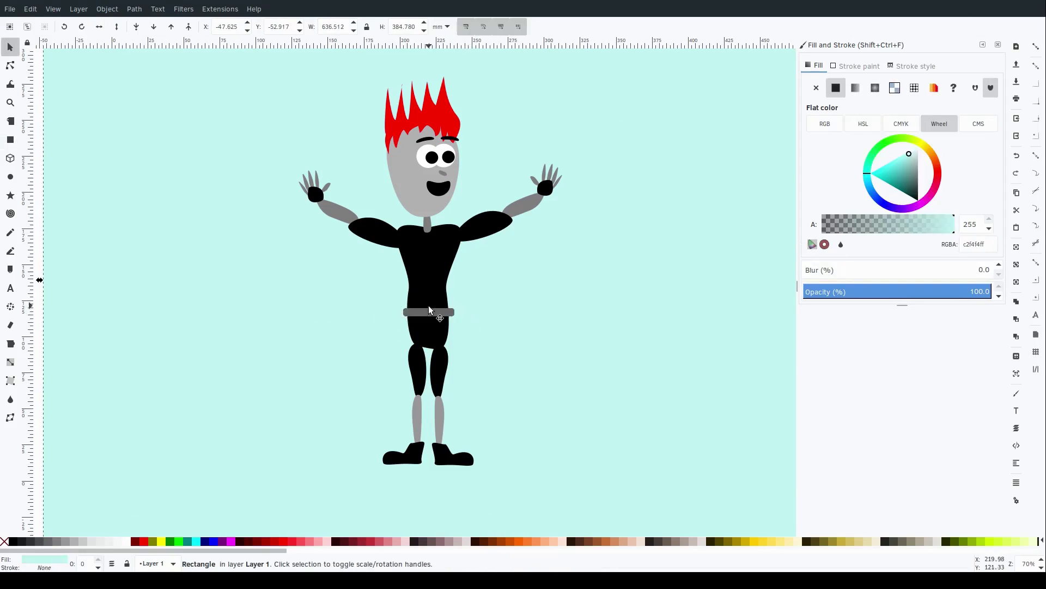
drag(430, 329, 432, 326)
scroll(374, 273, up, 4)
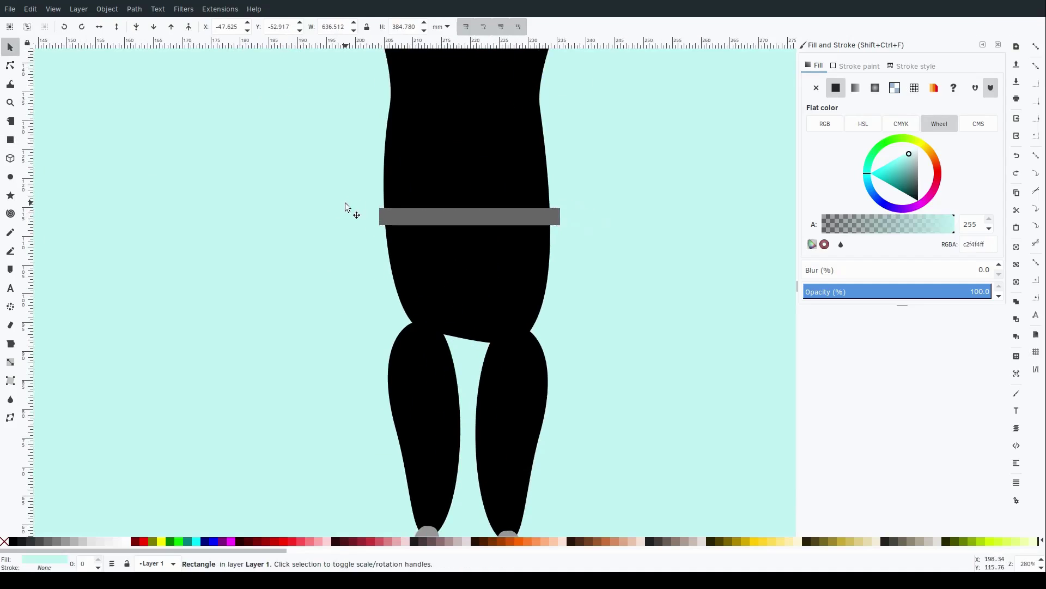
scroll(346, 208, down, 2)
shift+click(415, 180)
click(136, 10)
click(164, 141)
Colour the lower torso piece dark blue, then recolour the shorts dark brown.
click(441, 256)
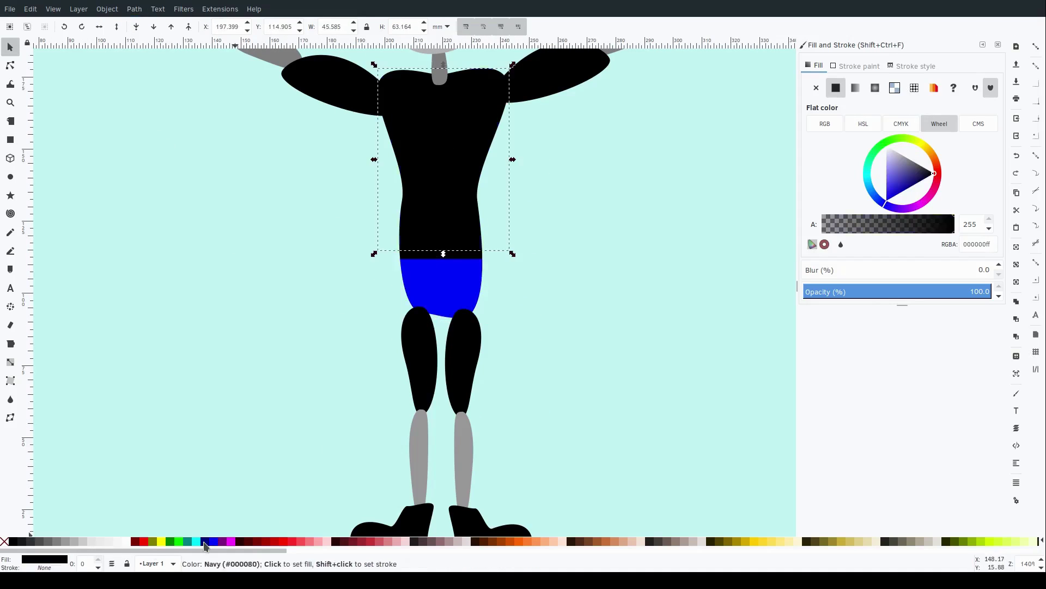
scroll(260, 366, up, 1)
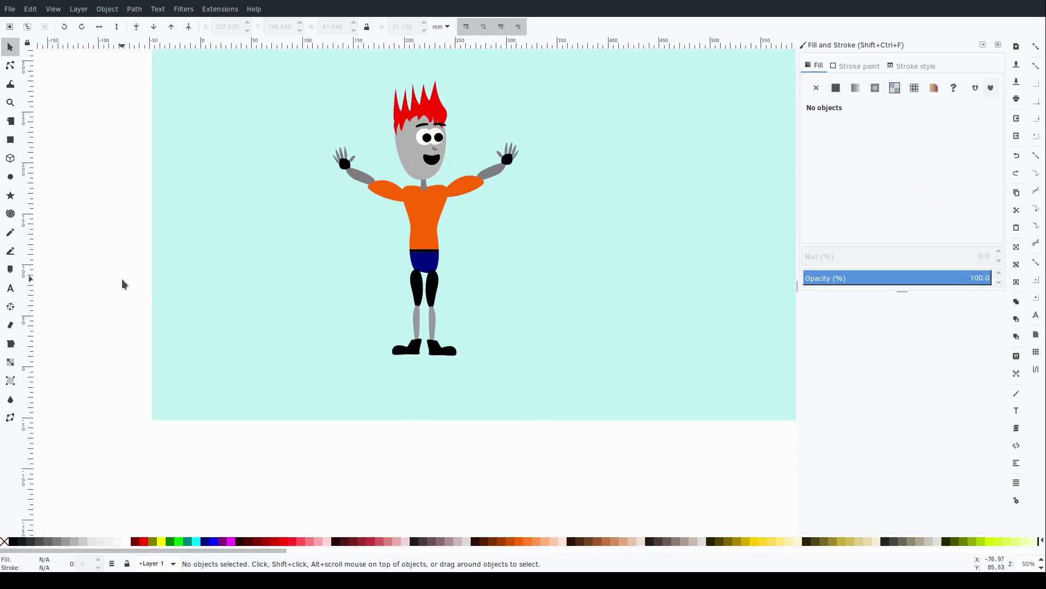
key(1)
scroll(498, 322, down, 5)
key(d)
key(s)
scroll(250, 64, up, 1)
click(433, 319)
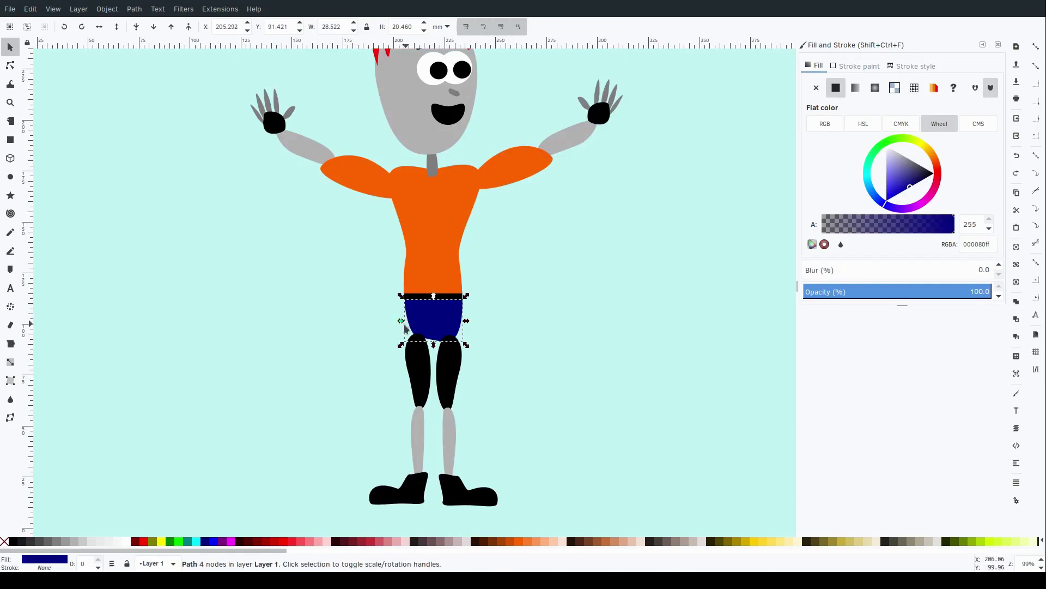
key(5)
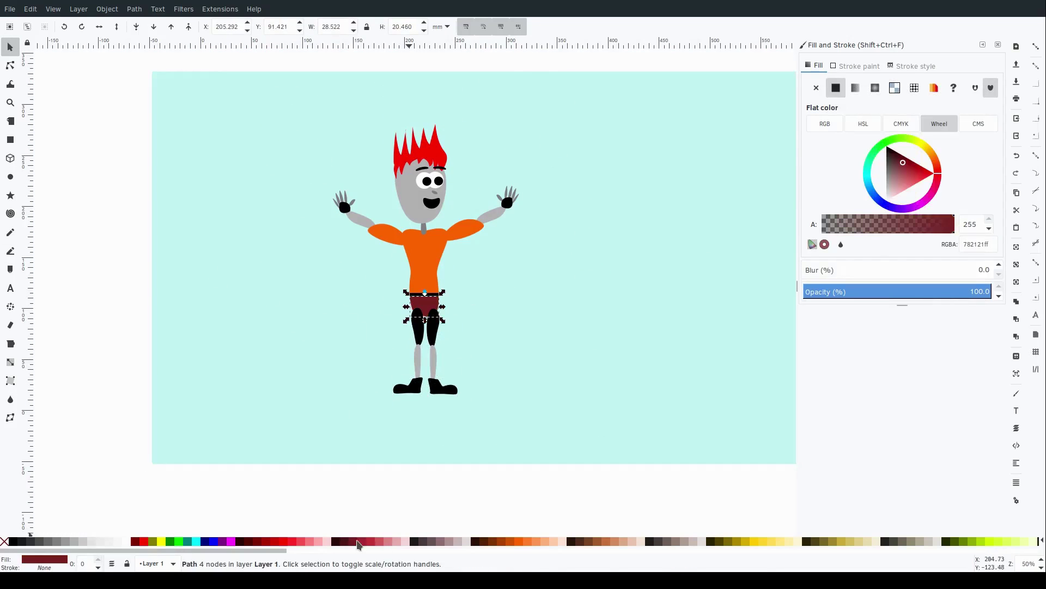
click(483, 544)
Match the thighs to the shorts and colour the shirt and both sleeves a light yellow.
shift+click(418, 329)
shift+click(433, 329)
click(483, 544)
click(426, 262)
shift+click(386, 232)
shift+click(466, 228)
click(924, 148)
drag(925, 148, 916, 163)
Colour the shorts and thighs blue.
click(425, 322)
click(213, 541)
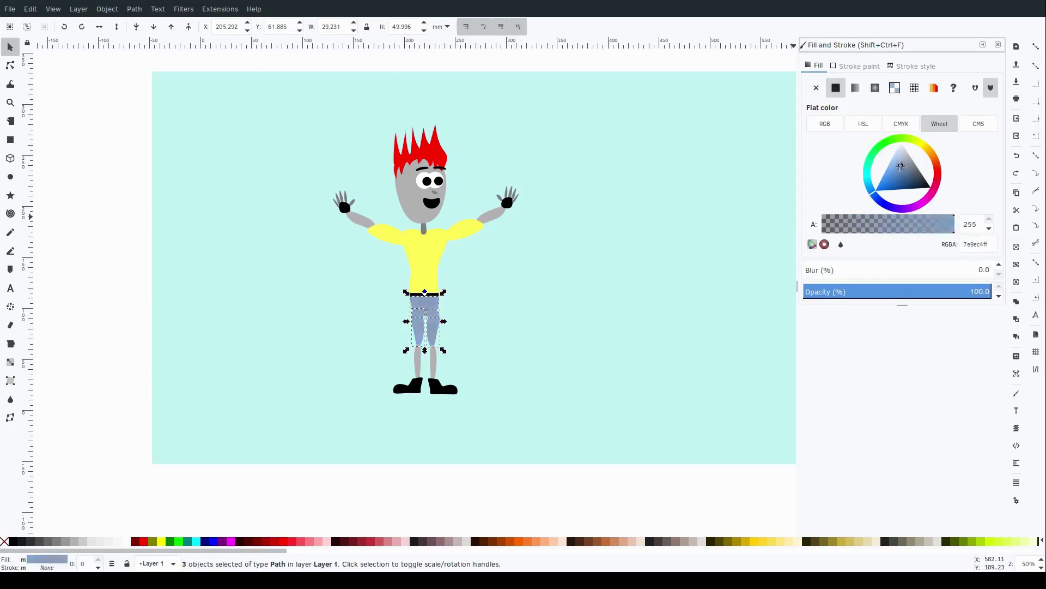
click(211, 236)
key(plus)
Colour the palms light grey and bend a finger by pulling its top curve.
scroll(210, 256, up, 5)
click(314, 340)
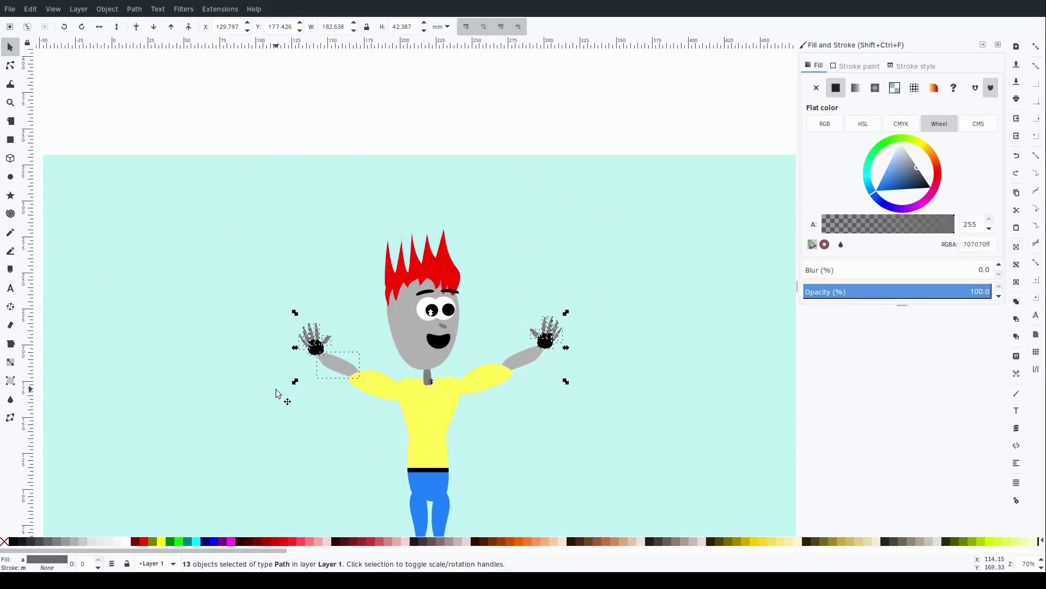
click(312, 333)
key(plus)
key(plus)
key(plus)
key(n)
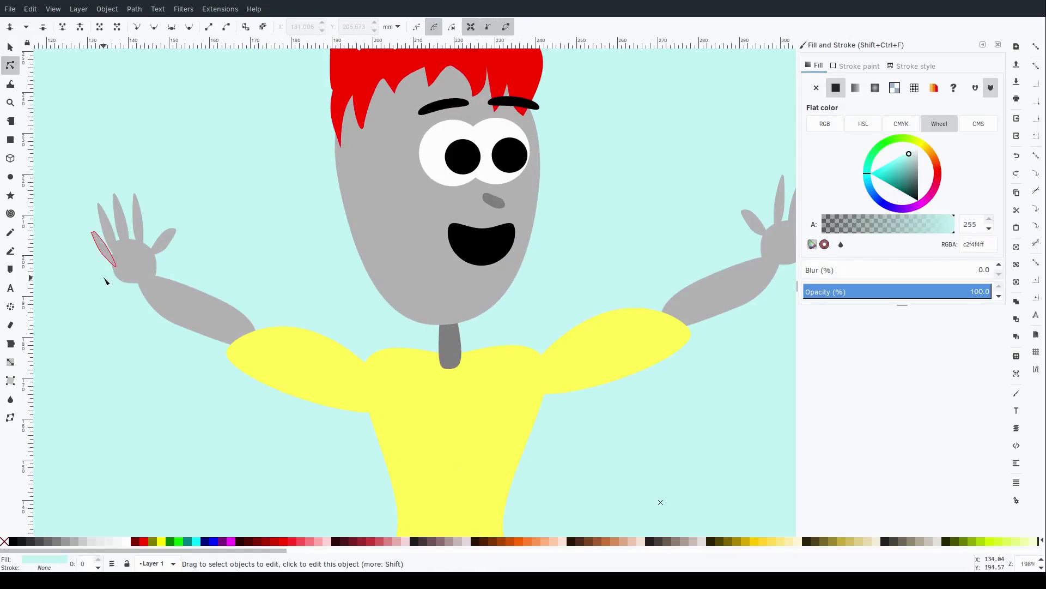
key(plus)
drag(279, 180, 280, 169)
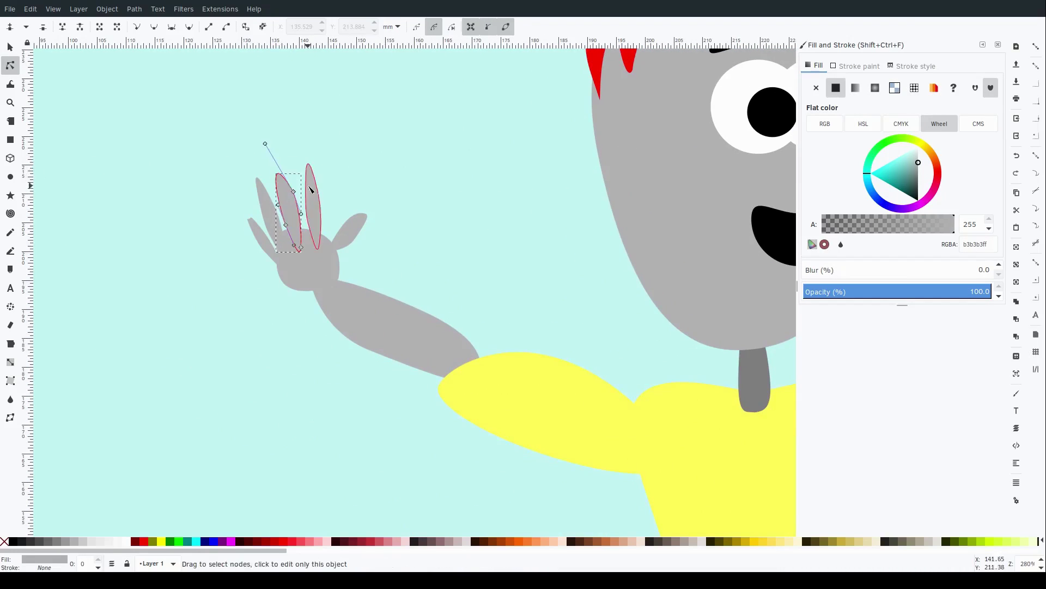
key(s)
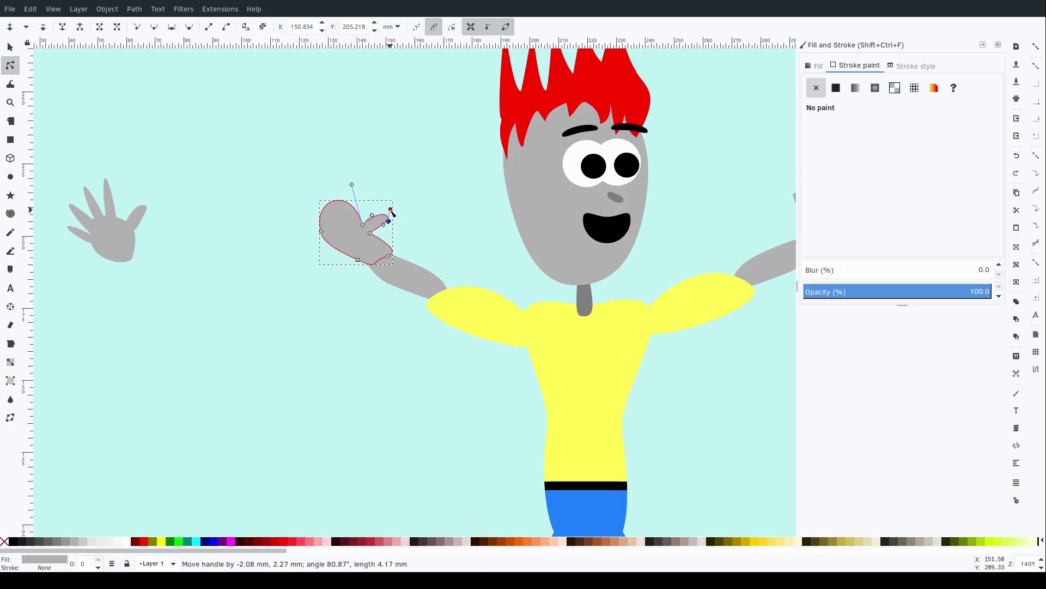
Reshape a hand piece into a mitten outline.
drag(392, 212, 393, 213)
key(Escape)
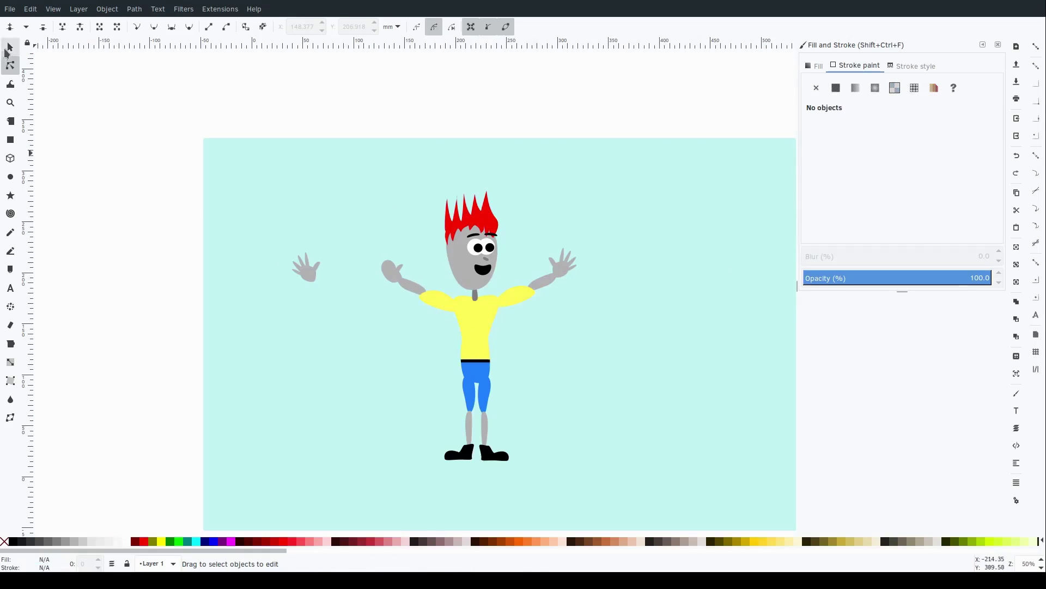
click(393, 274)
click(362, 170)
ctrl+scroll(426, 368, up, 2)
Draw a five-pointed orange star on the shirt's chest.
key(asterisk)
drag(563, 277, 575, 295)
click(815, 66)
click(920, 169)
click(127, 23)
click(126, 23)
key(s)
click(460, 325)
key(5)
key(plus)
click(98, 308)
Recolour the belt, trying brown and olive before settling on blue.
key(Tab)
click(123, 271)
scroll(124, 271, down, 1)
click(522, 321)
click(482, 542)
click(725, 541)
mouse_move(929, 159)
mouse_down()
mouse_move(936, 187)
mouse_move(884, 206)
mouse_up()
Colour both shoes, ending with a near-black shade.
drag(470, 429, 578, 472)
click(524, 541)
click(173, 541)
drag(897, 186, 919, 192)
click(104, 367)
Group the grey arms, hands, neck and legs and colour the skin peach.
click(385, 177)
shift+click(616, 210)
shift+click(523, 232)
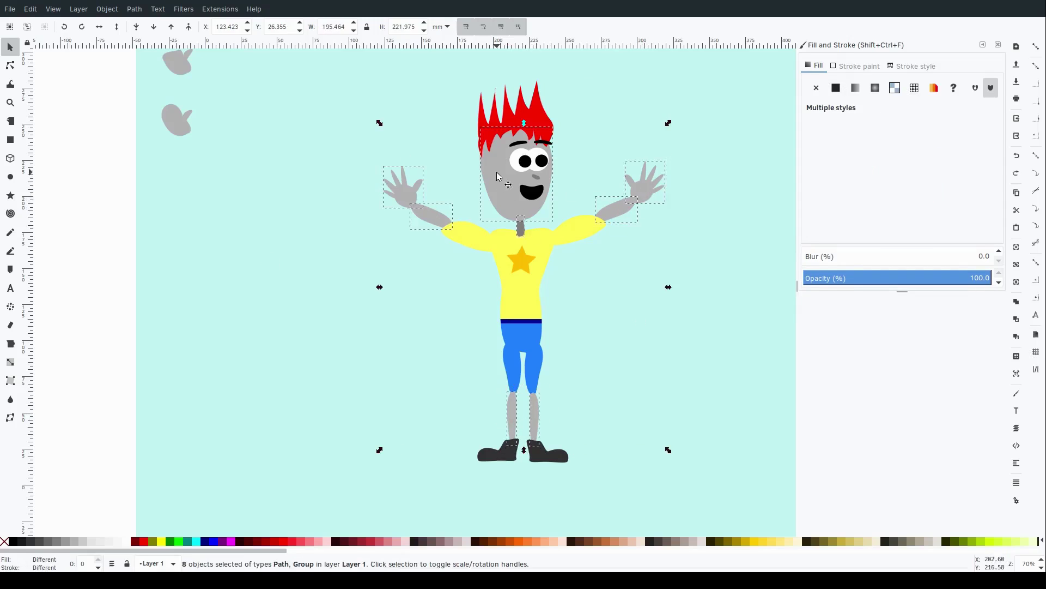
key(ctrl+g)
click(490, 541)
click(553, 541)
Colour the hair brown and the shirt green.
click(518, 104)
click(498, 541)
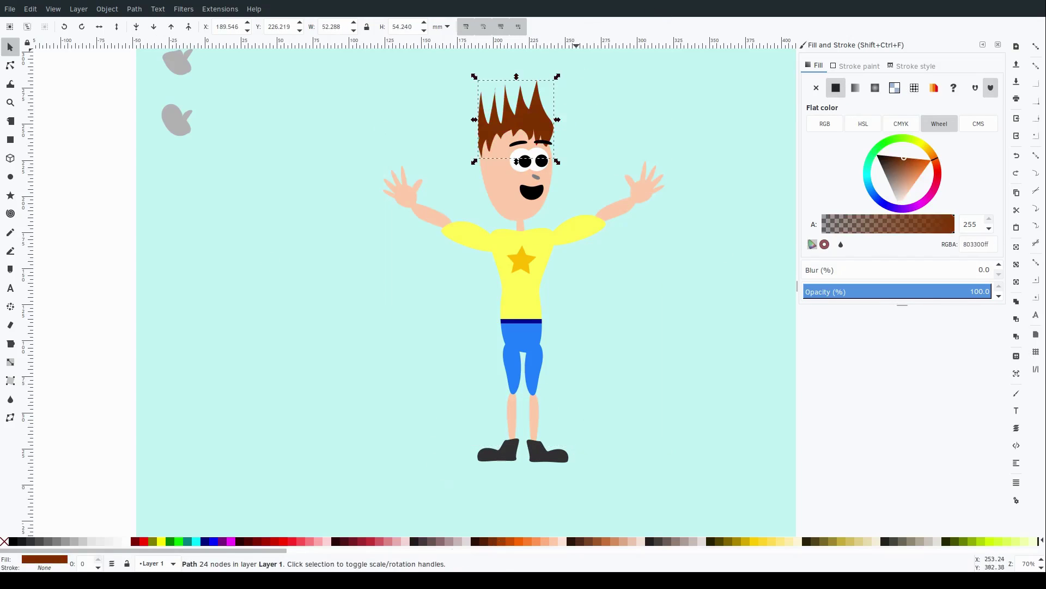
click(460, 241)
click(755, 542)
click(214, 541)
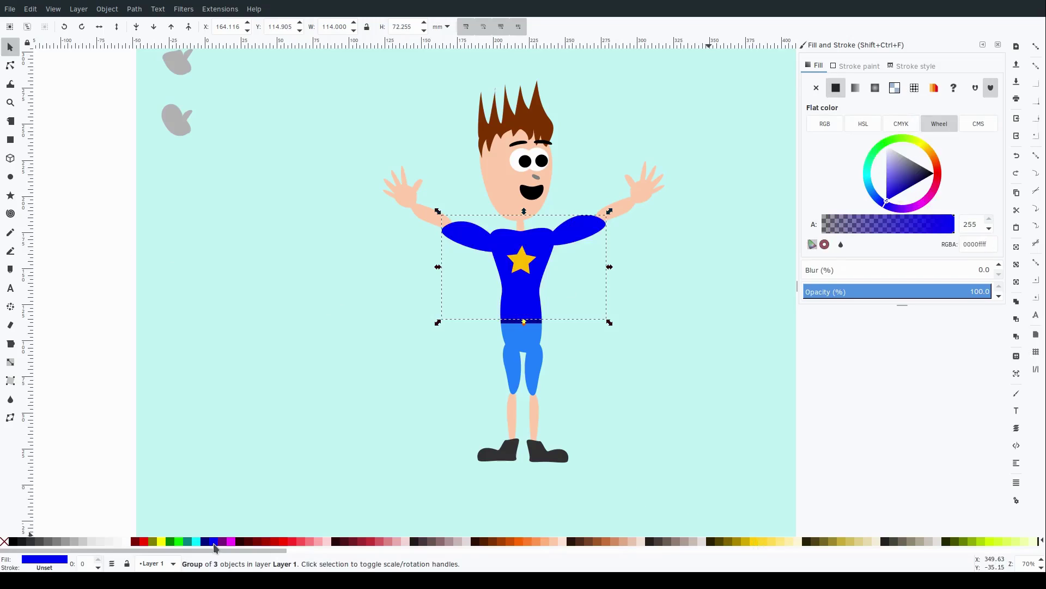
click(180, 541)
Colour the star on the shirt yellow from the palette.
ctrl+click(521, 260)
click(161, 541)
click(154, 281)
ctrl+click(521, 260)
key(Escape)
key(minus)
key(plus)
click(511, 256)
key(Escape)
scroll(240, 268, down, 2)
scroll(239, 268, up, 2)
Colour the trousers dark blue and the waistband black.
drag(488, 311, 555, 403)
click(196, 541)
click(205, 541)
drag(904, 175, 916, 189)
click(402, 350)
click(522, 327)
click(13, 542)
Thicken the buckle's outline and centre the buckle on the waistband.
click(584, 285)
scroll(583, 285, up, 2)
click(847, 65)
click(911, 66)
click(909, 83)
click(463, 346)
drag(465, 355, 460, 352)
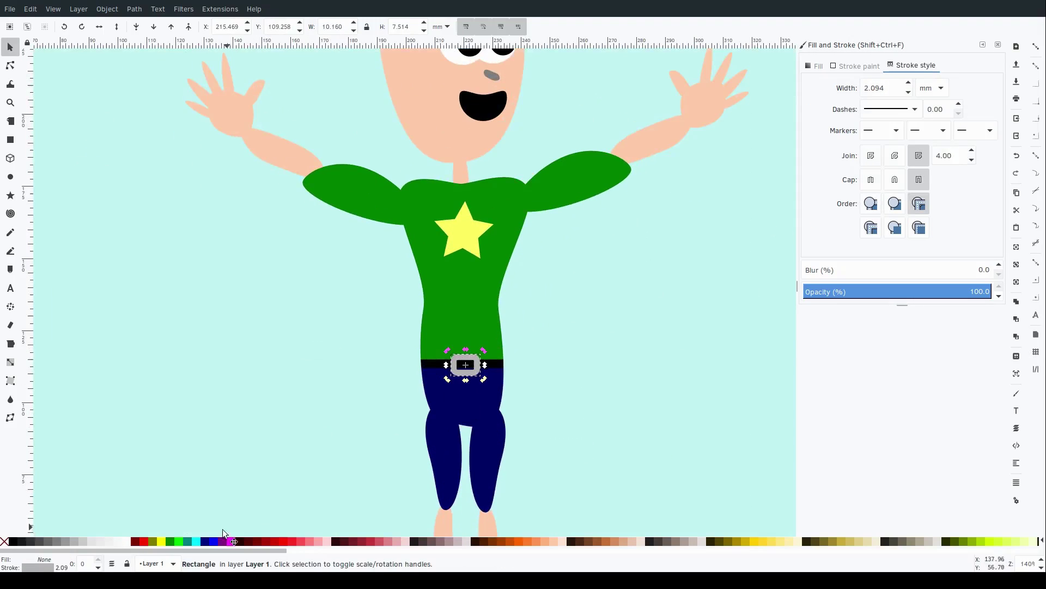
scroll(243, 423, down, 3)
Recolour the star on the shirt light green (35cd35) on the fill colour wheel.
click(856, 66)
scroll(439, 294, down, 2)
click(439, 294)
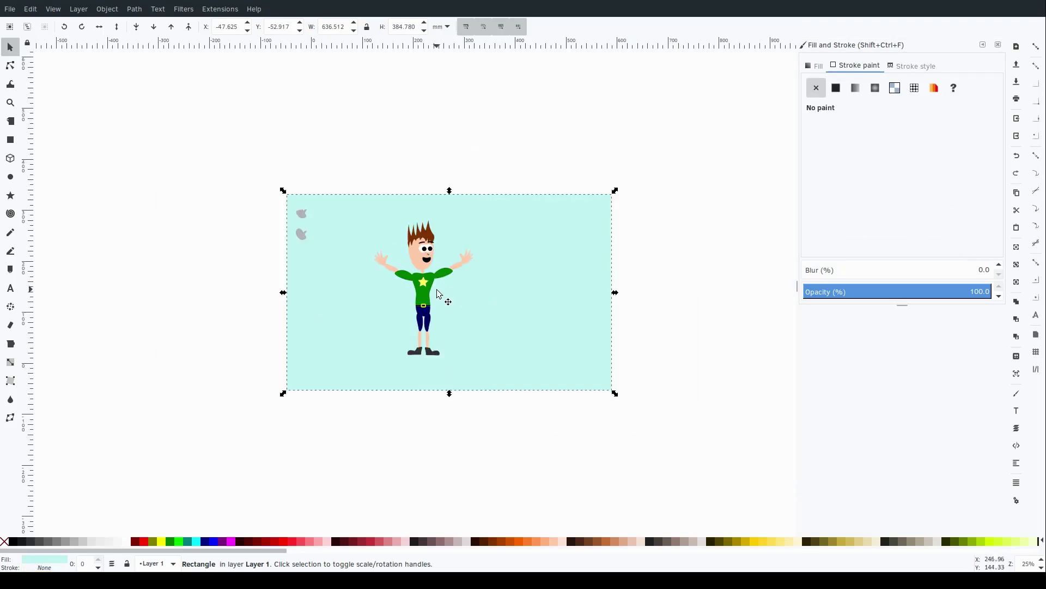
scroll(439, 294, up, 4)
click(443, 246)
click(814, 65)
drag(902, 179, 896, 162)
Select the boy's nose and recolour it red.
scroll(450, 381, down, 1)
click(554, 376)
scroll(554, 377, down, 1)
click(133, 423)
scroll(133, 423, down, 3)
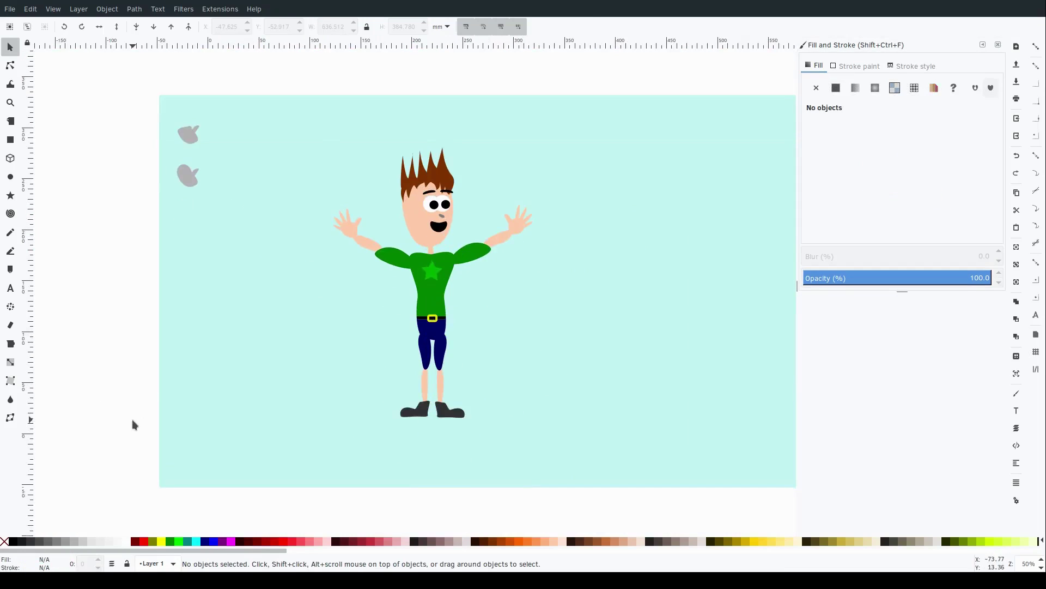
scroll(319, 300, up, 1)
scroll(441, 197, up, 2)
click(492, 319)
drag(927, 164, 912, 176)
Change the nose's fill to a colour from the palette.
click(276, 136)
click(492, 319)
click(251, 541)
click(184, 478)
scroll(184, 478, down, 1)
scroll(188, 472, down, 1)
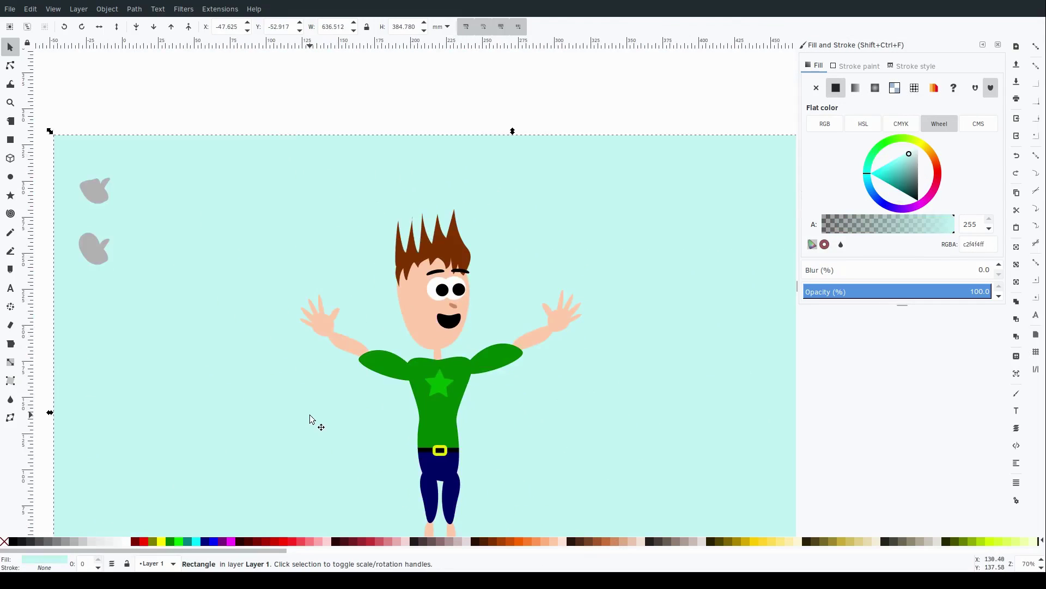
Duplicate the whole boy and move the copy onto the white page.
key(Delete)
scroll(311, 423, down, 3)
key(ctrl+a)
scroll(607, 469, down, 1)
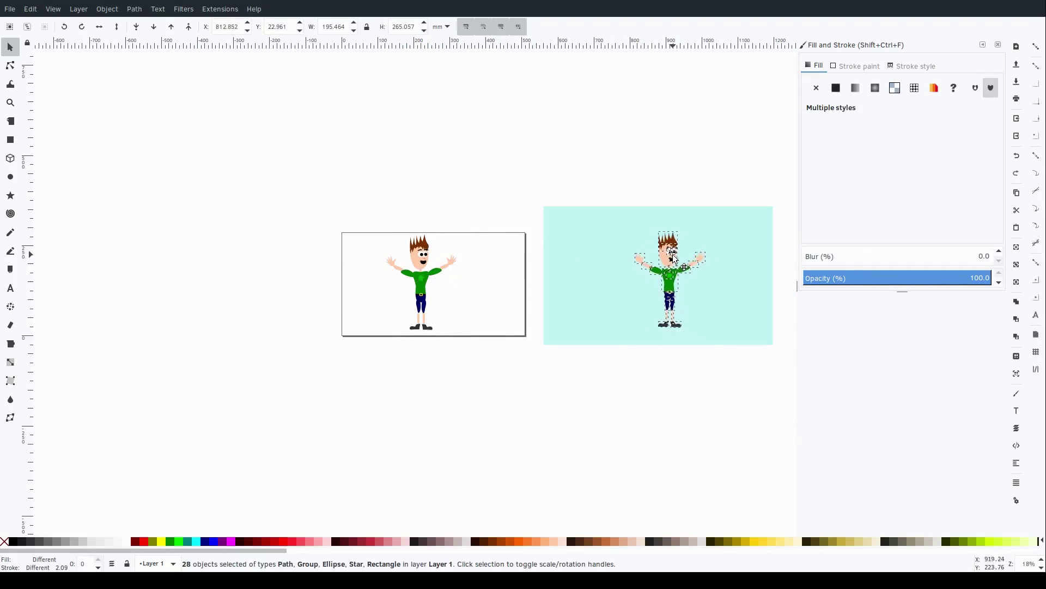
drag(675, 259, 421, 316)
key(Escape)
key(5)
scroll(376, 451, down, 1)
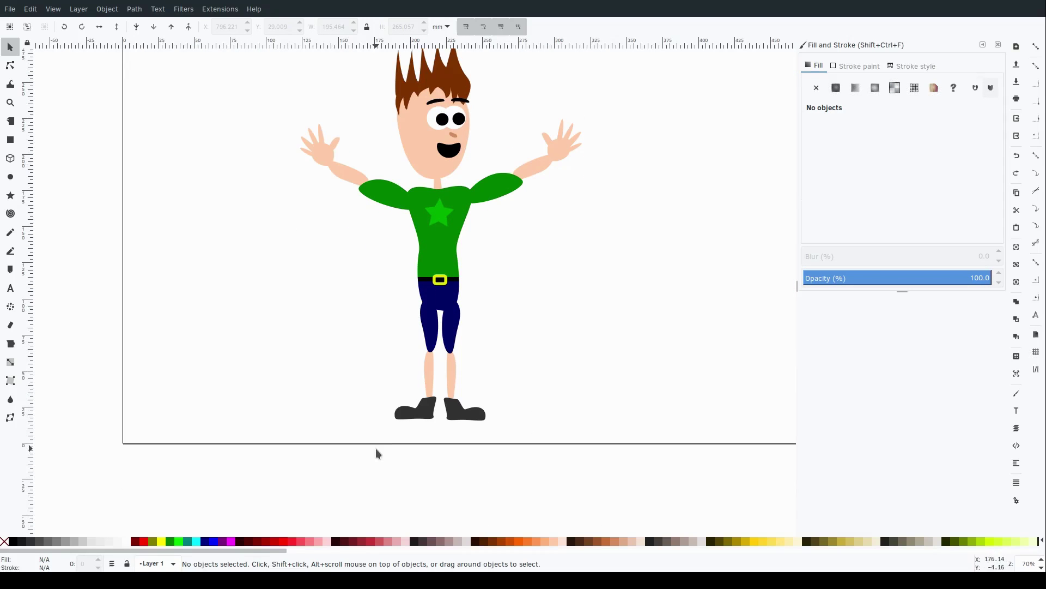
Drag the shoe and leg pieces off to the left and move the hip piece below the belt.
click(408, 412)
drag(409, 412, 270, 419)
drag(429, 376, 292, 371)
drag(431, 337, 292, 311)
drag(299, 258, 432, 300)
click(349, 313)
Group the shirt, belt and pants into a torso and move it up and left.
click(432, 296)
shift+click(454, 281)
drag(398, 205, 490, 310)
key(ctrl+g)
drag(439, 234, 234, 185)
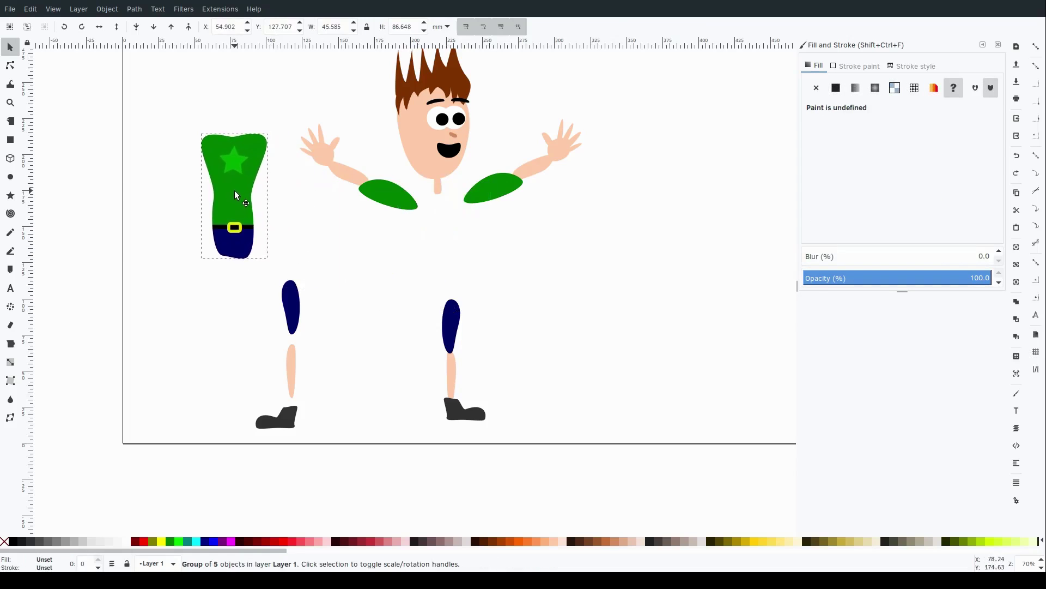
Spread the leg, arm, forearm and hand pieces apart on the left side.
drag(232, 271, 327, 458)
drag(291, 370, 210, 362)
click(388, 329)
scroll(387, 329, up, 4)
drag(388, 275, 165, 216)
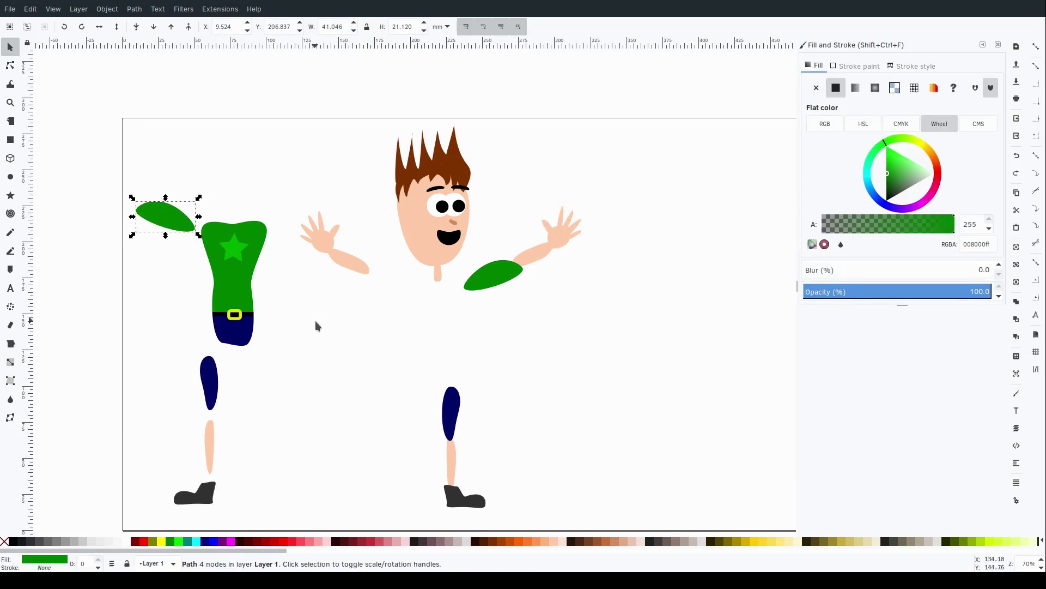
drag(348, 260, 156, 180)
drag(353, 195, 180, 142)
drag(93, 96, 334, 526)
drag(132, 286, 206, 296)
drag(230, 184, 179, 200)
drag(254, 163, 153, 176)
click(457, 344)
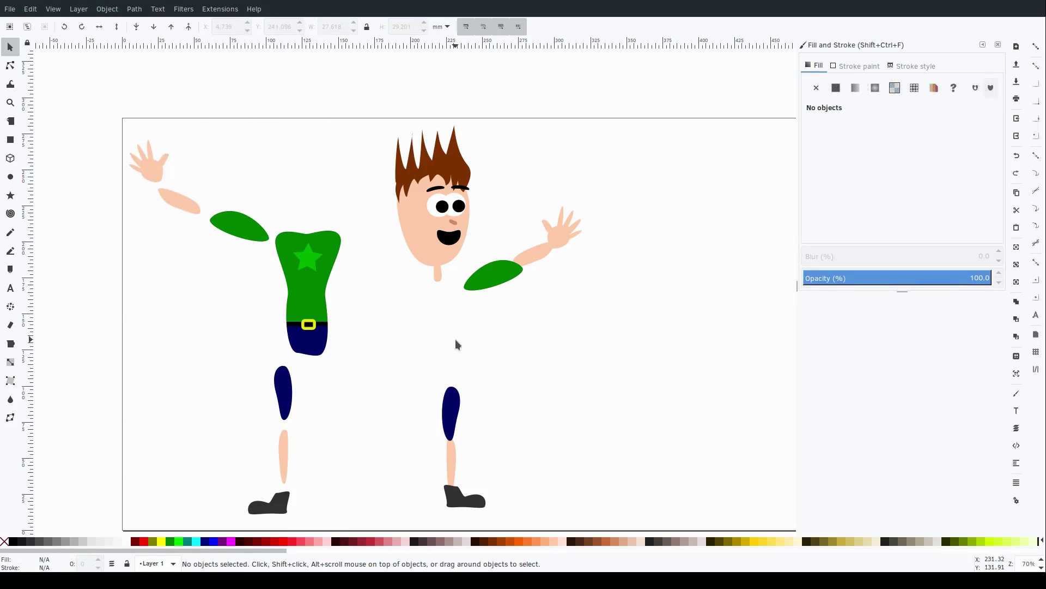
Put the neck behind the head and reposition the head and torso.
drag(441, 279, 435, 276)
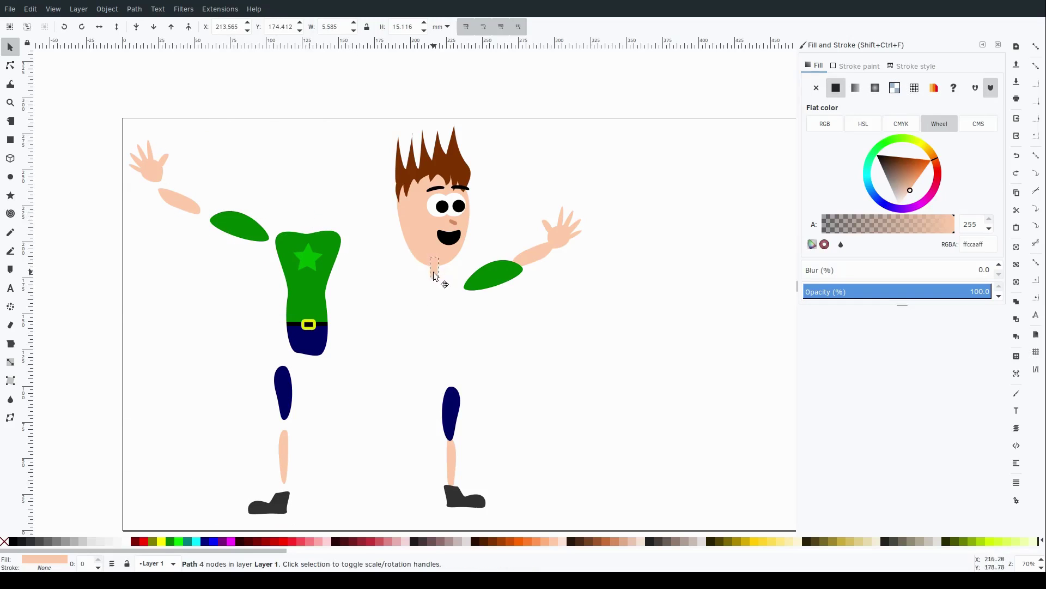
click(136, 26)
click(362, 156)
drag(365, 103, 489, 300)
drag(431, 249, 361, 186)
drag(292, 280, 308, 300)
Group the face with the neck and move it with the hair away from the features.
click(388, 188)
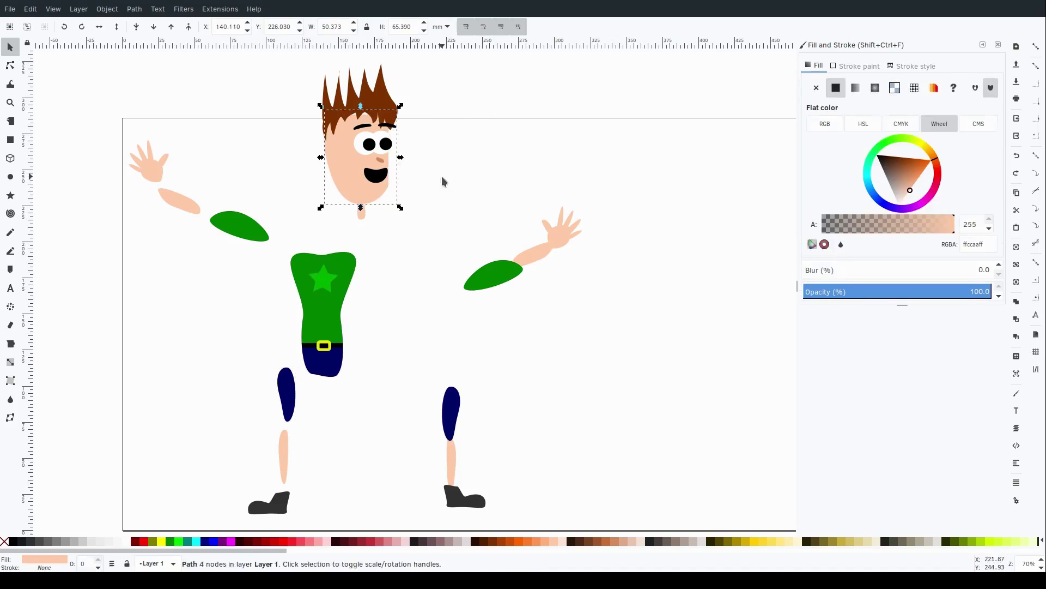
click(299, 198)
click(362, 214)
shift+click(352, 168)
key(ctrl+g)
key(ctrl+a)
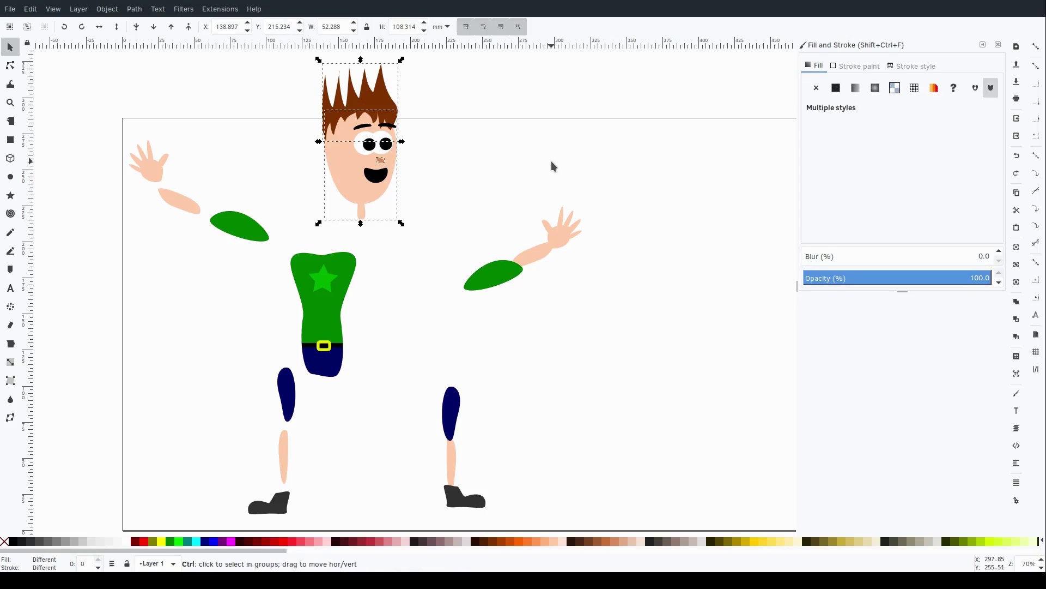
drag(360, 159, 303, 176)
Shift the eyes, nose and mouth together to the right.
click(391, 178)
click(366, 148)
drag(444, 102, 351, 192)
mouse_move(387, 148)
mouse_down()
mouse_move(330, 149)
mouse_move(418, 147)
mouse_move(315, 164)
mouse_move(396, 160)
mouse_up()
key(Escape)
Draw a rectangle beside the face, move the pupil and eyeball into it, and lower the mouth.
key(r)
drag(554, 97, 666, 163)
key(s)
click(392, 159)
drag(392, 158, 592, 136)
drag(384, 172, 609, 136)
click(400, 190)
drag(400, 191, 400, 220)
click(405, 188)
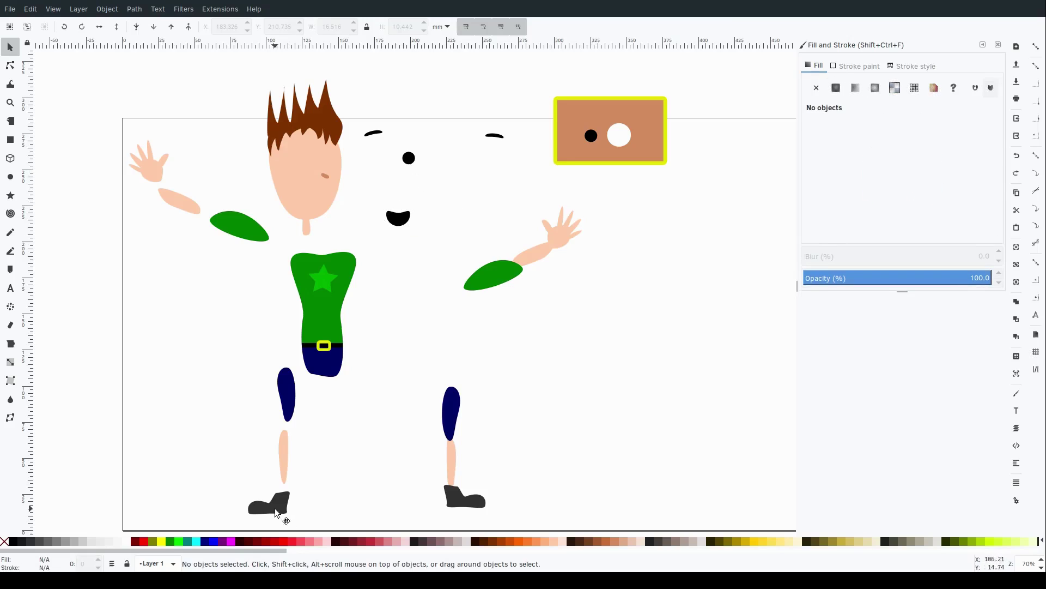
Export the shoe and calf as separate PNGs into the char folder.
key(shift+ctrl+e)
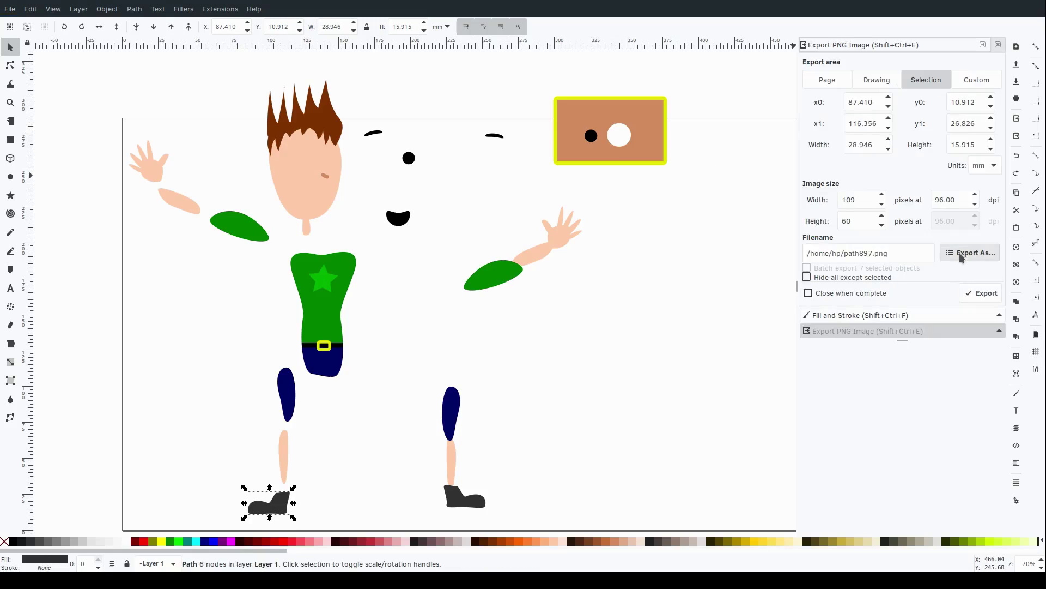
click(901, 253)
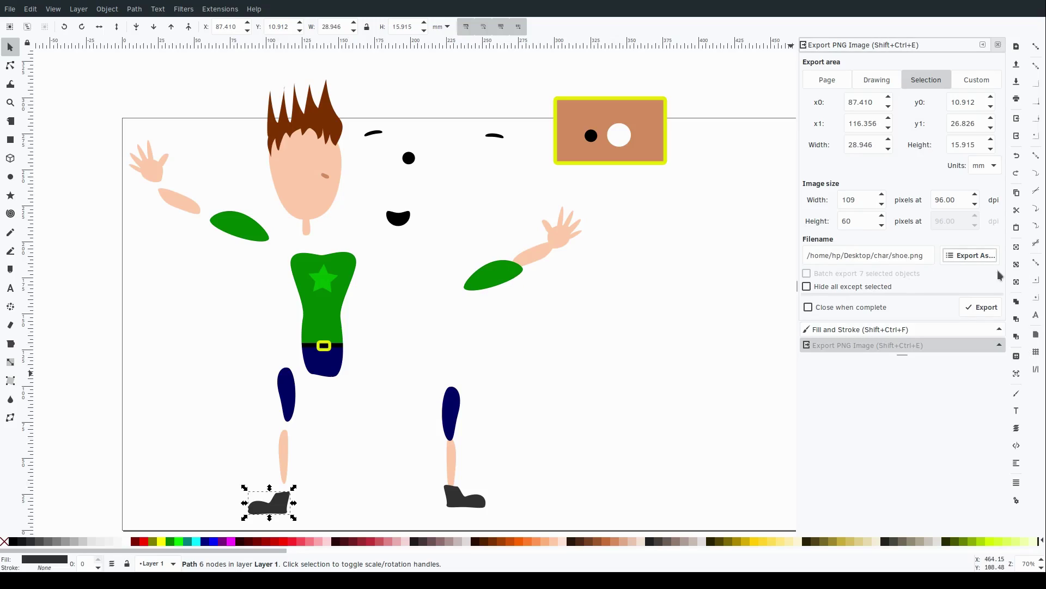
click(981, 307)
key(Tab)
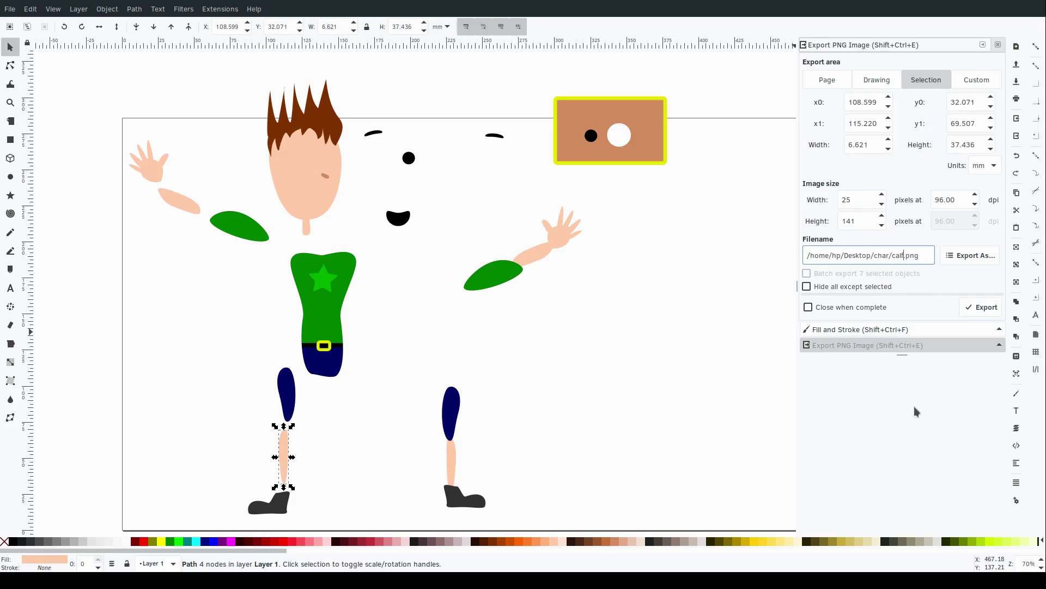
click(981, 307)
Export the navy thigh, torso and left sleeve as their own PNGs.
key(Tab)
click(981, 306)
key(Tab)
key(Return)
key(Tab)
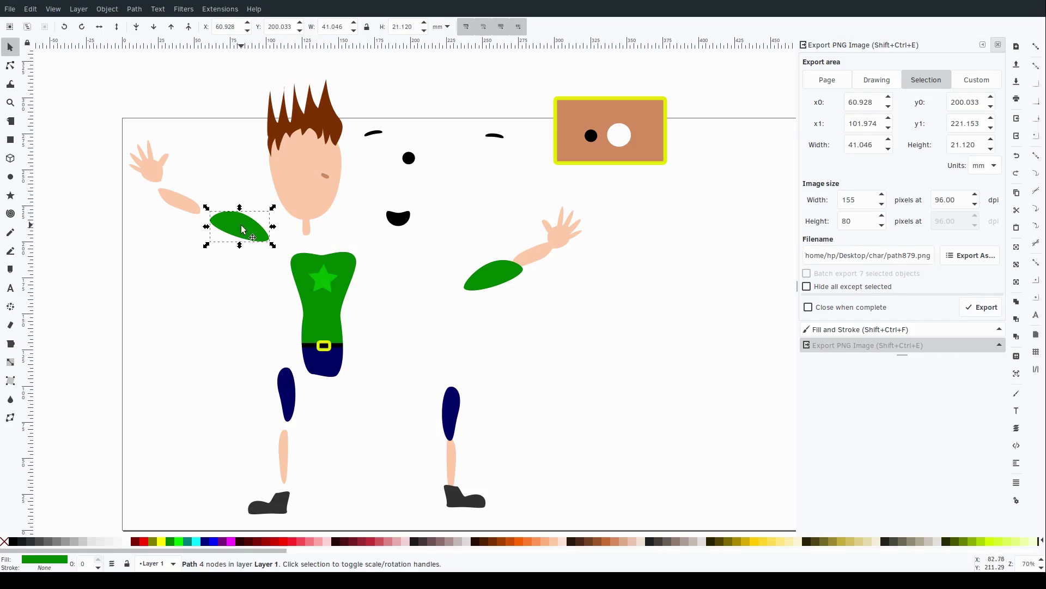
key(Return)
Export the forearm, hand and head as separate PNG images.
key(Tab)
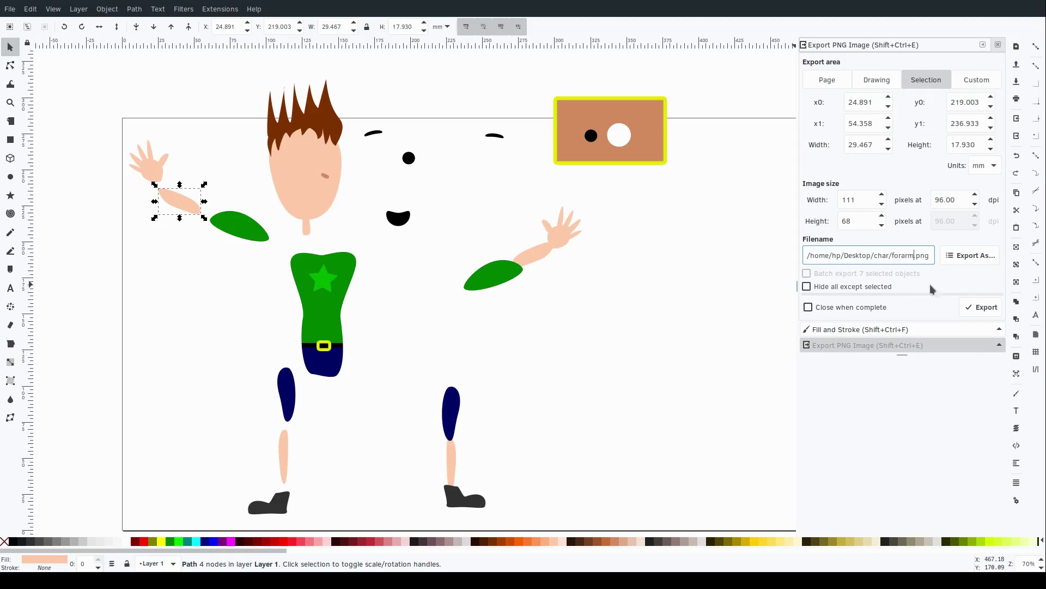
key(Return)
key(Tab)
key(Return)
key(Tab)
text(d)
key(Return)
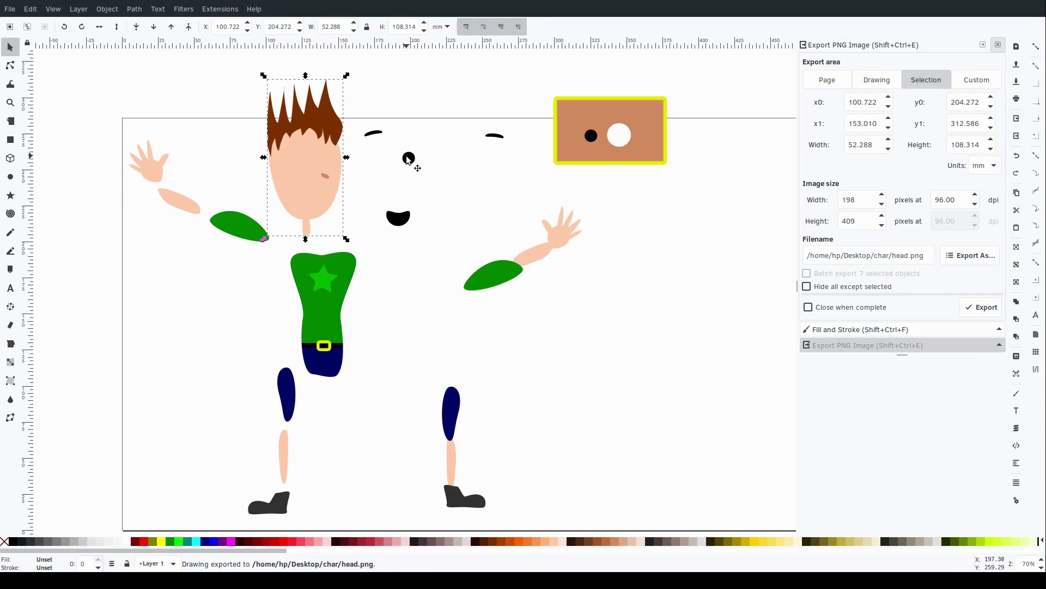
Export the mouth and the left eyebrow as their own PNGs.
click(398, 218)
click(909, 256)
key(BackSpace)
key(BackSpace)
key(BackSpace)
key(BackSpace)
key(BackSpace)
text(mou)
key(Return)
key(Tab)
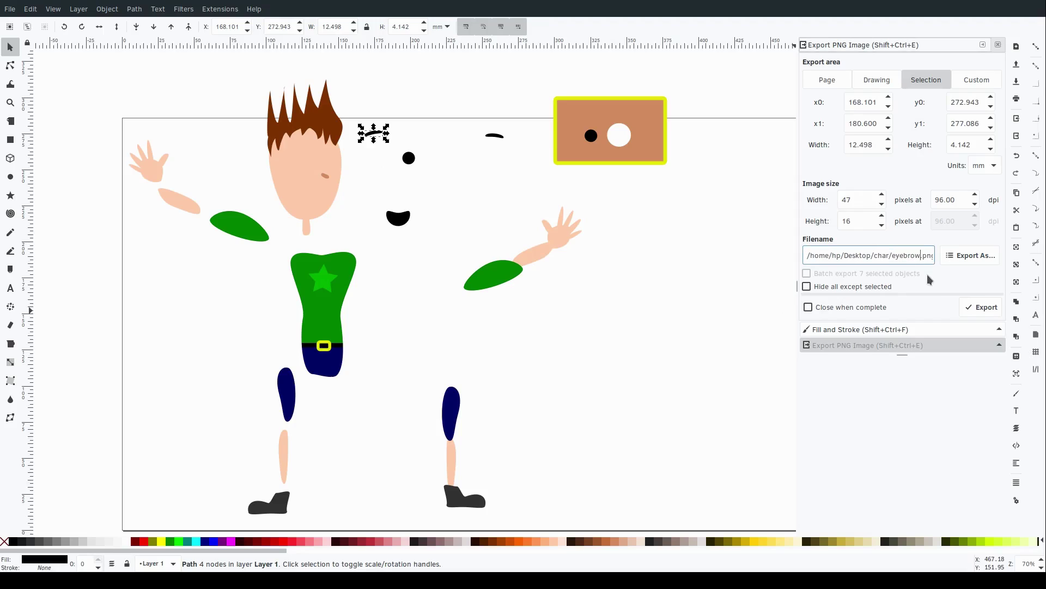
key(Return)
Export the pupil as its own PNG image.
key(Tab)
click(924, 260)
key(BackSpace)
key(BackSpace)
key(BackSpace)
key(BackSpace)
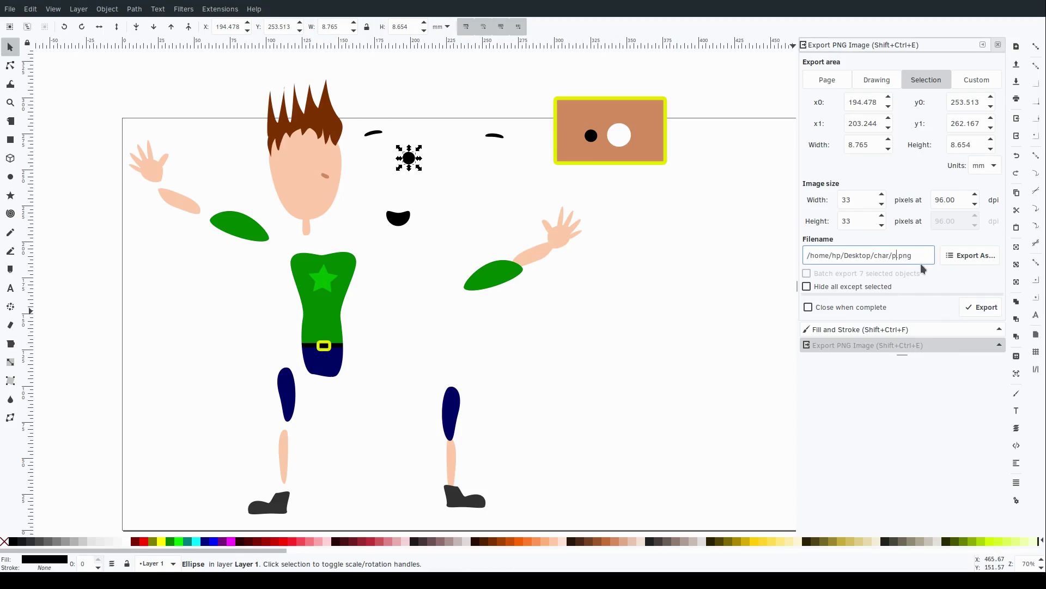
text(p)
click(981, 306)
Export the white eyeball as eyeball.png.
click(403, 173)
key(Tab)
click(897, 257)
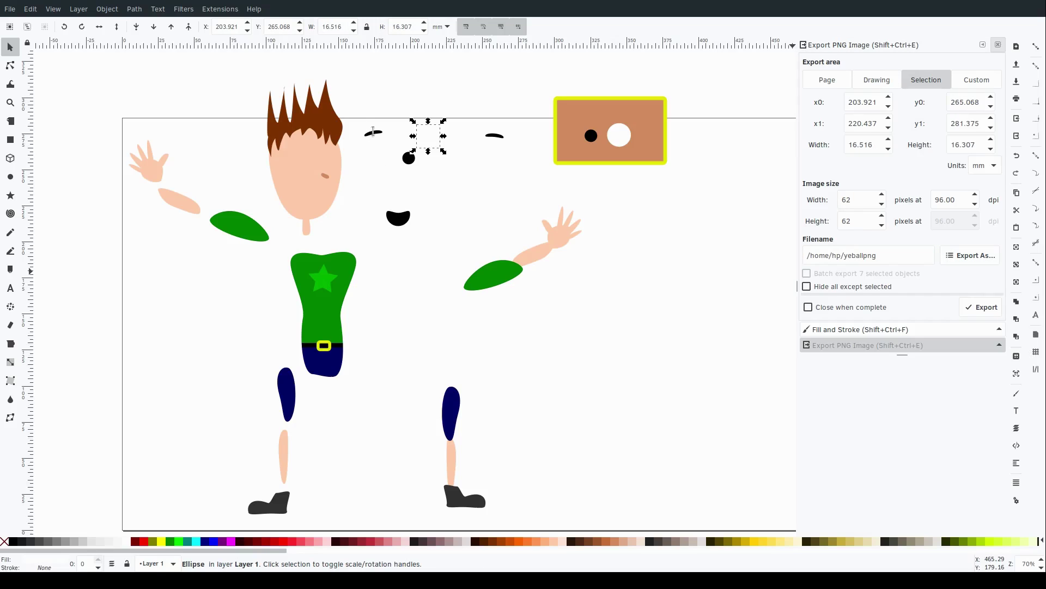
click(977, 307)
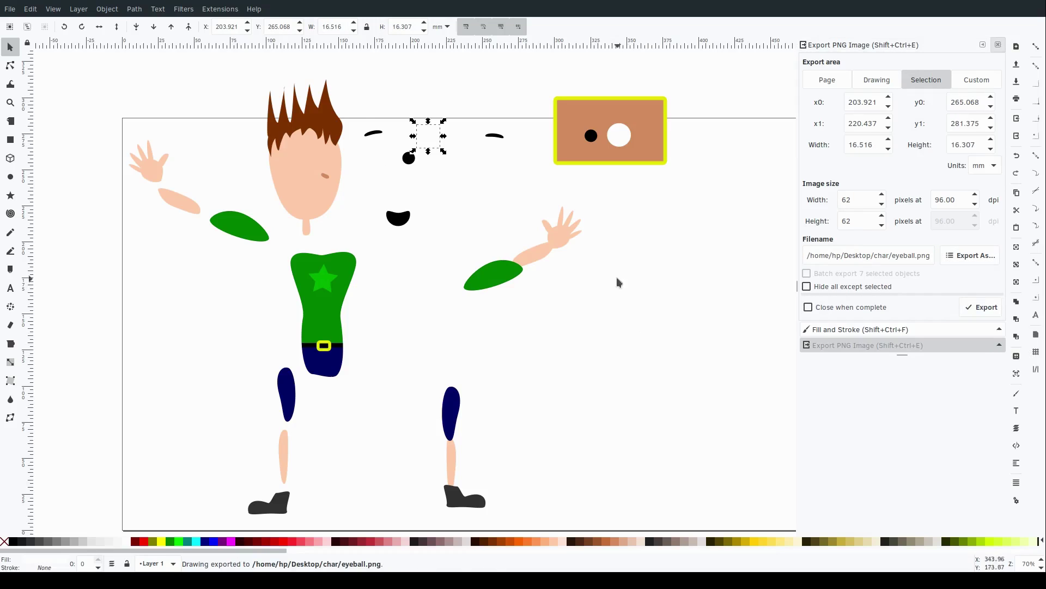
Clear the selection and select the cyan background.
key(Escape)
scroll(549, 261, right, 20)
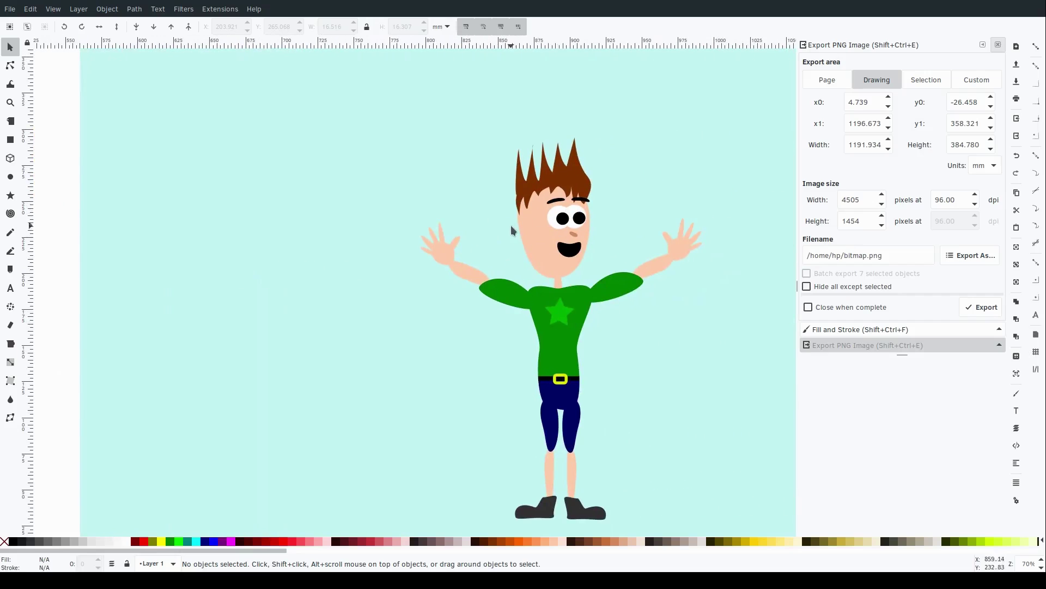
click(645, 179)
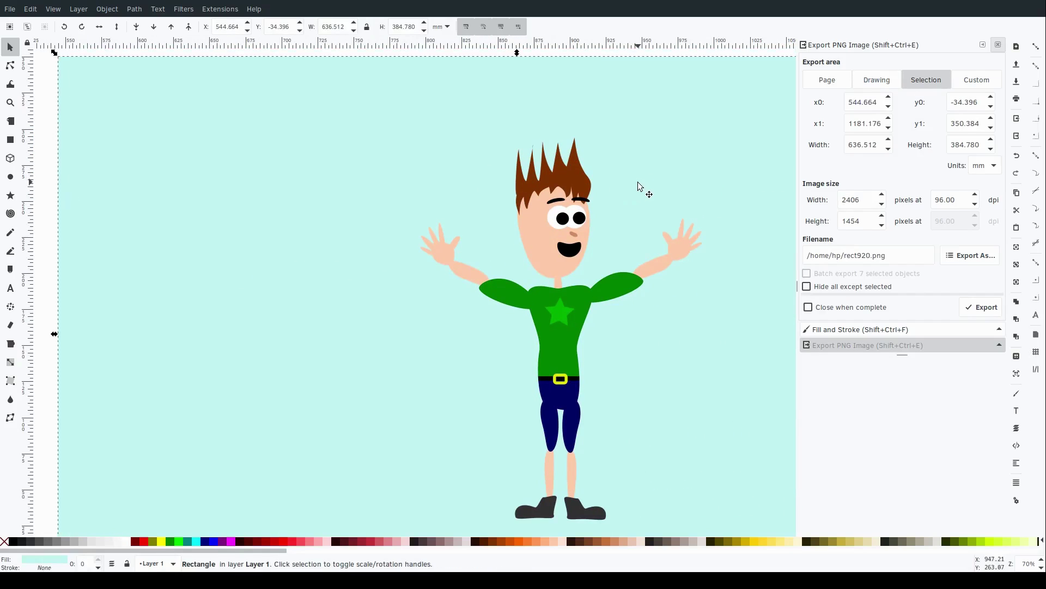